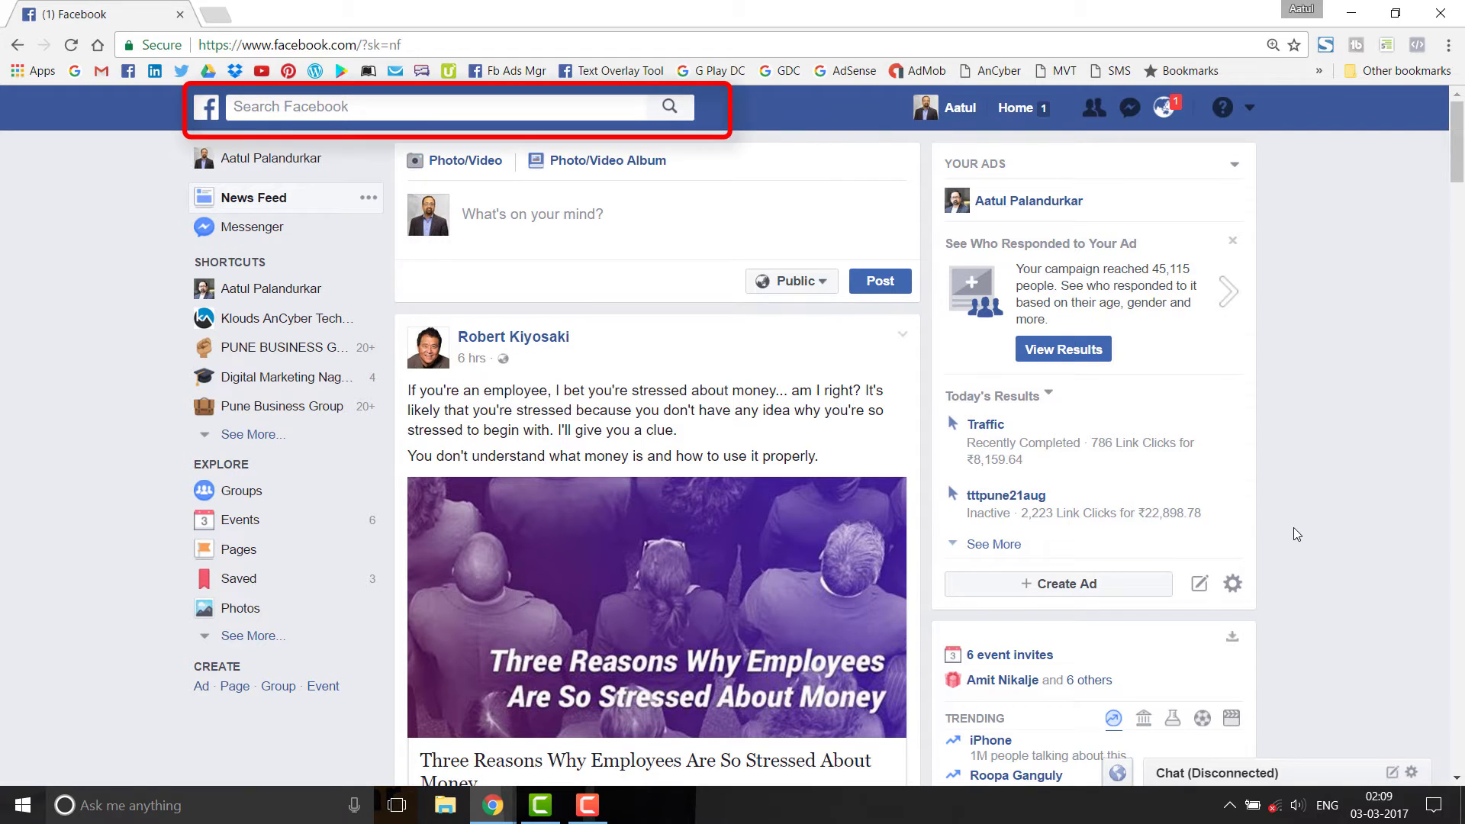
Open the Activity Log search history from the Recent Searches EDIT link.
{"action": "left_click", "coordinate": [627, 115]}
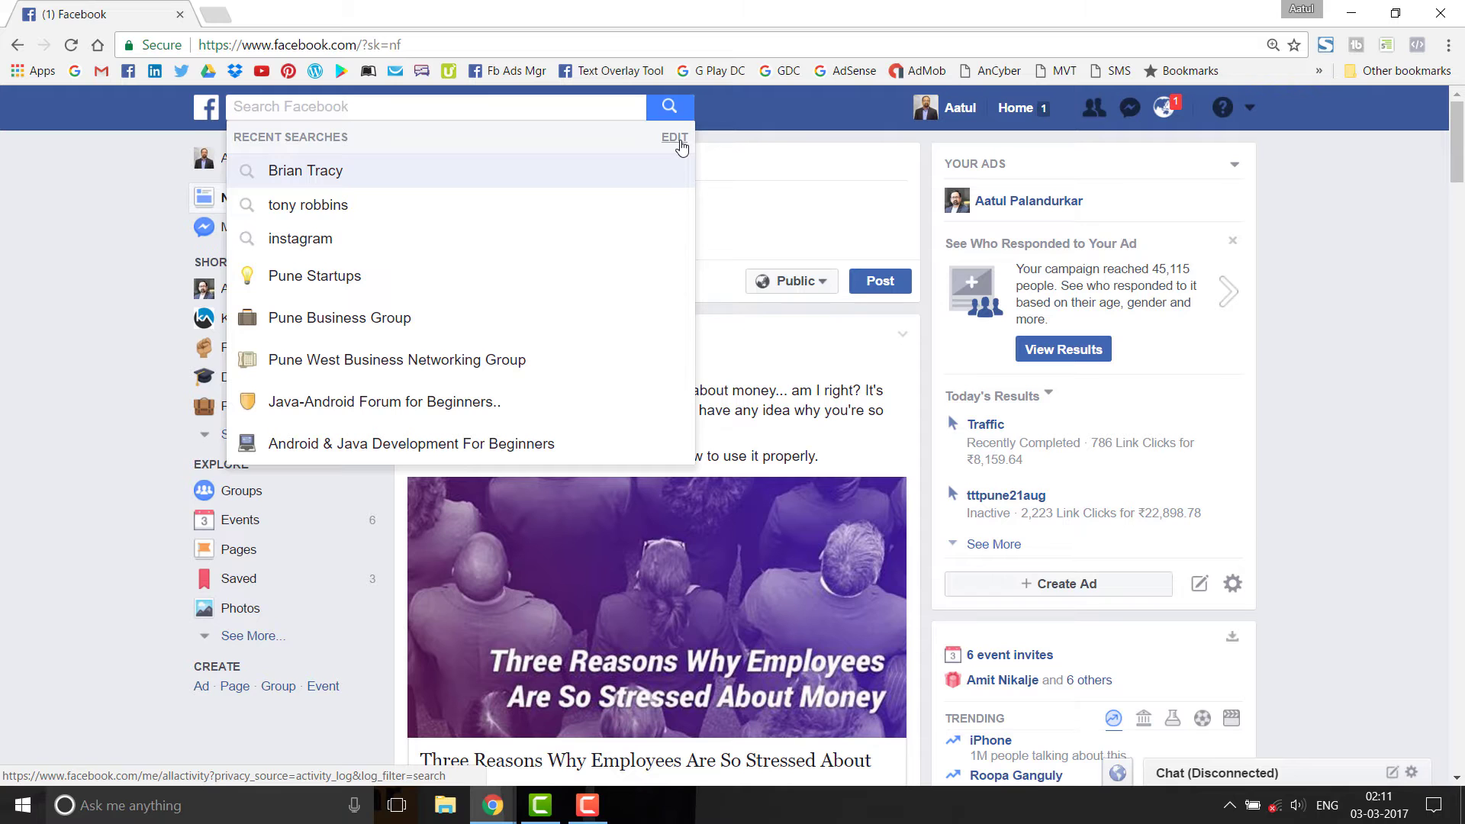
{"action": "left_click", "coordinate": [675, 139]}
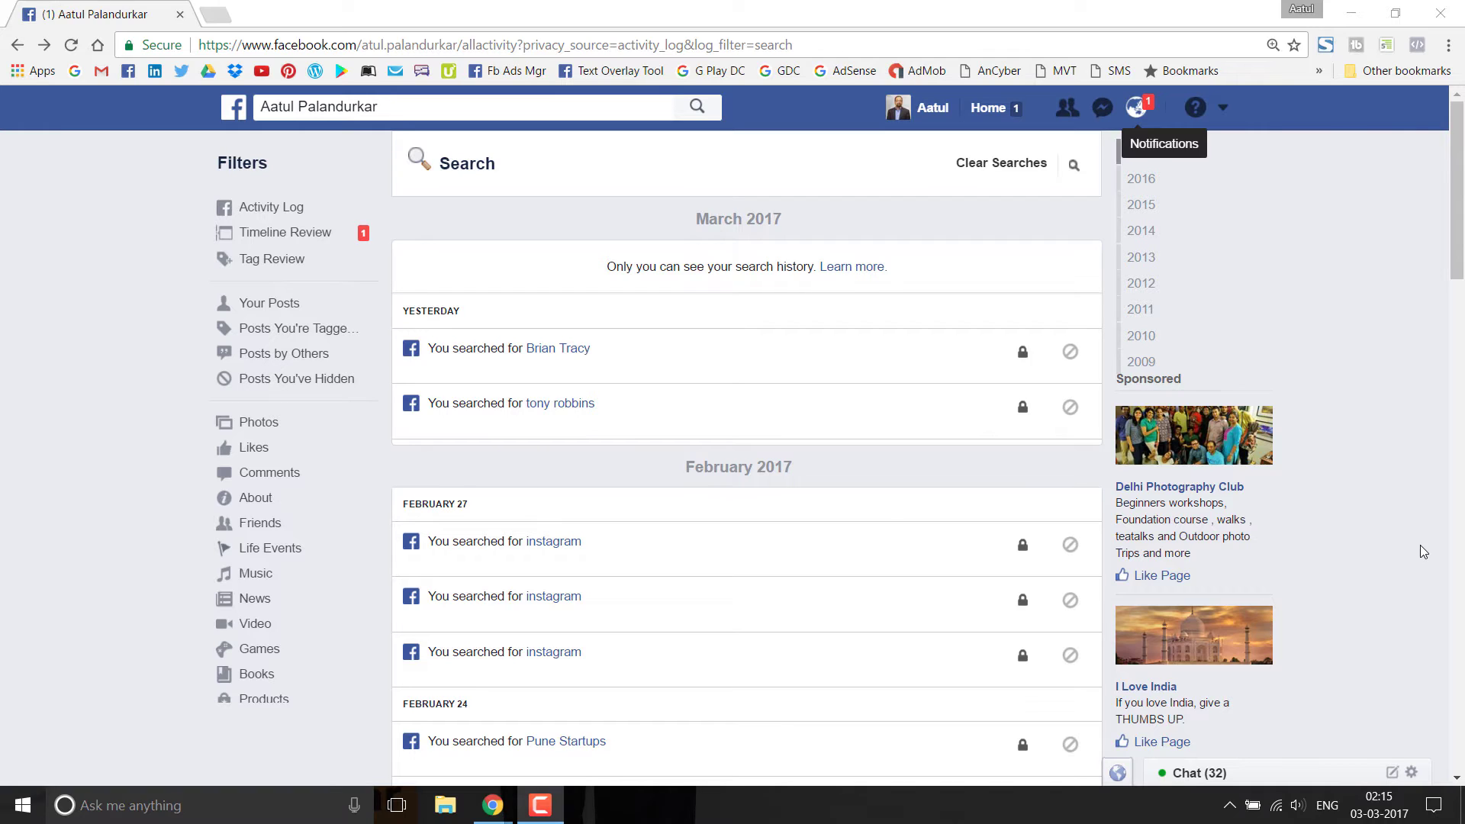
{"action": "left_click", "coordinate": [1459, 489]}
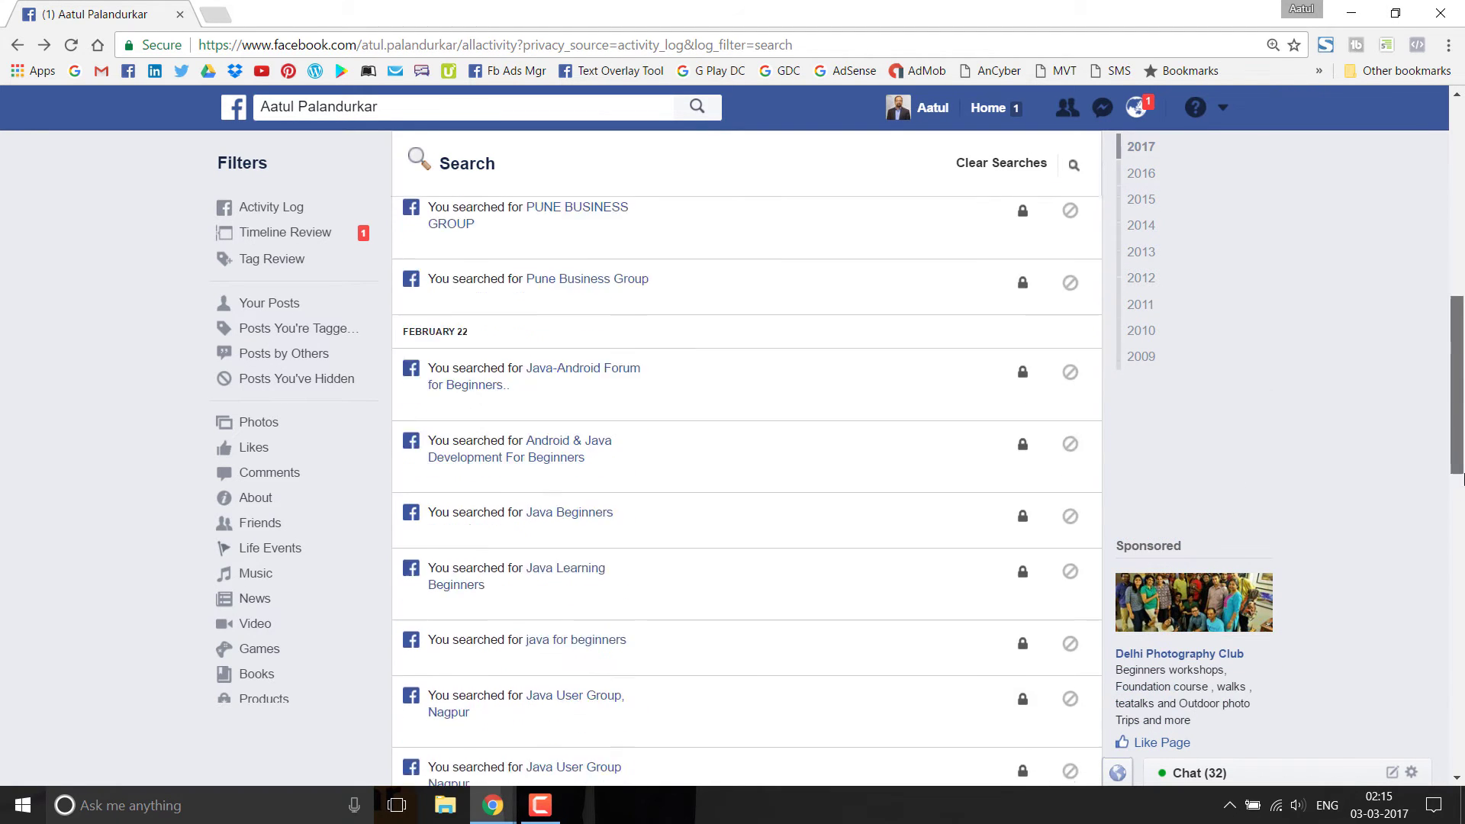
{"action": "scroll", "coordinate": [1455, 412], "scroll_direction": "up", "scroll_amount": 10}
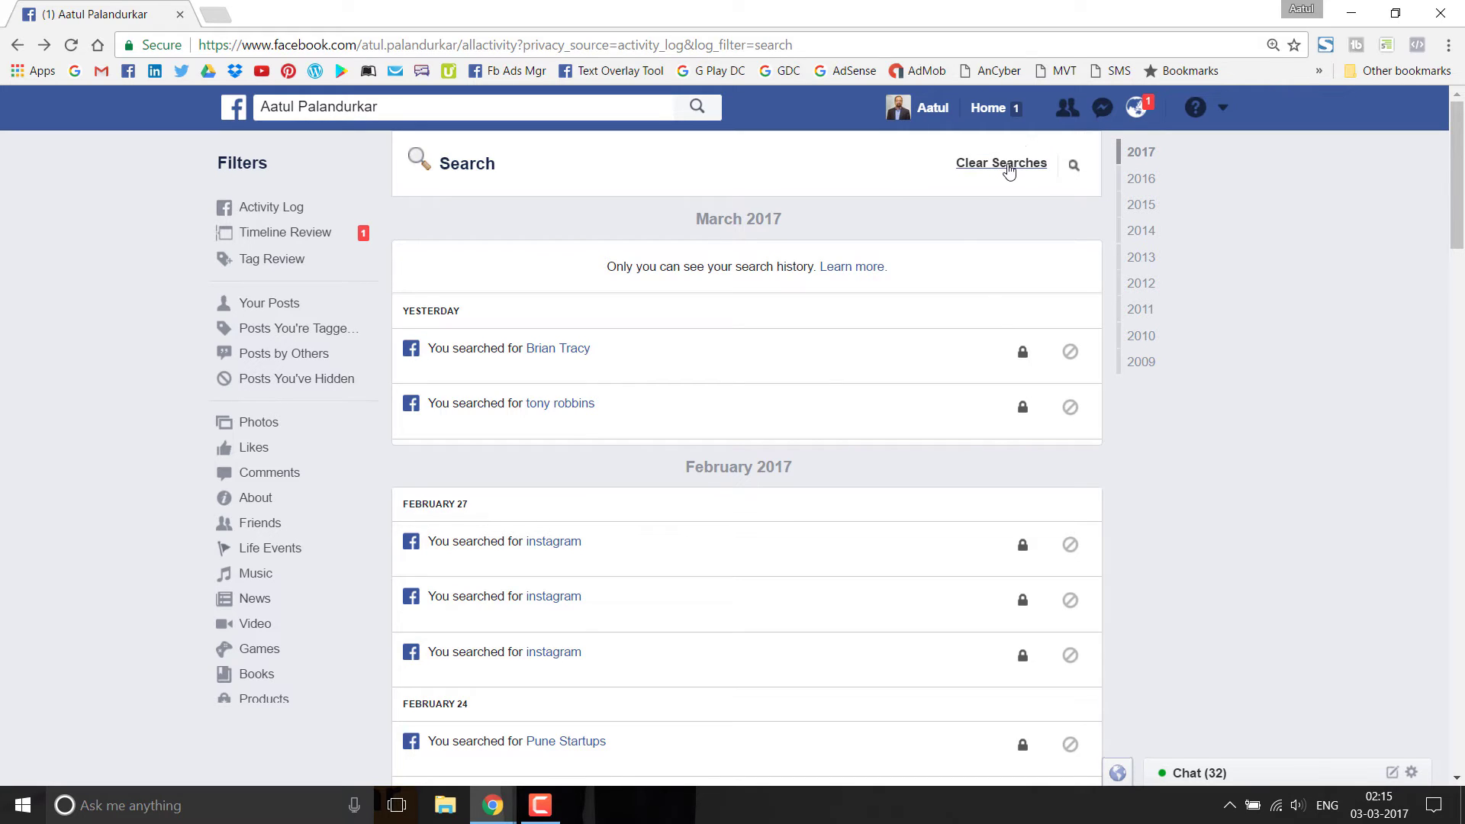
Remove the 'Brian Tracy' search from the March 2017 history, then return to the News Feed.
{"action": "left_click", "coordinate": [1073, 356]}
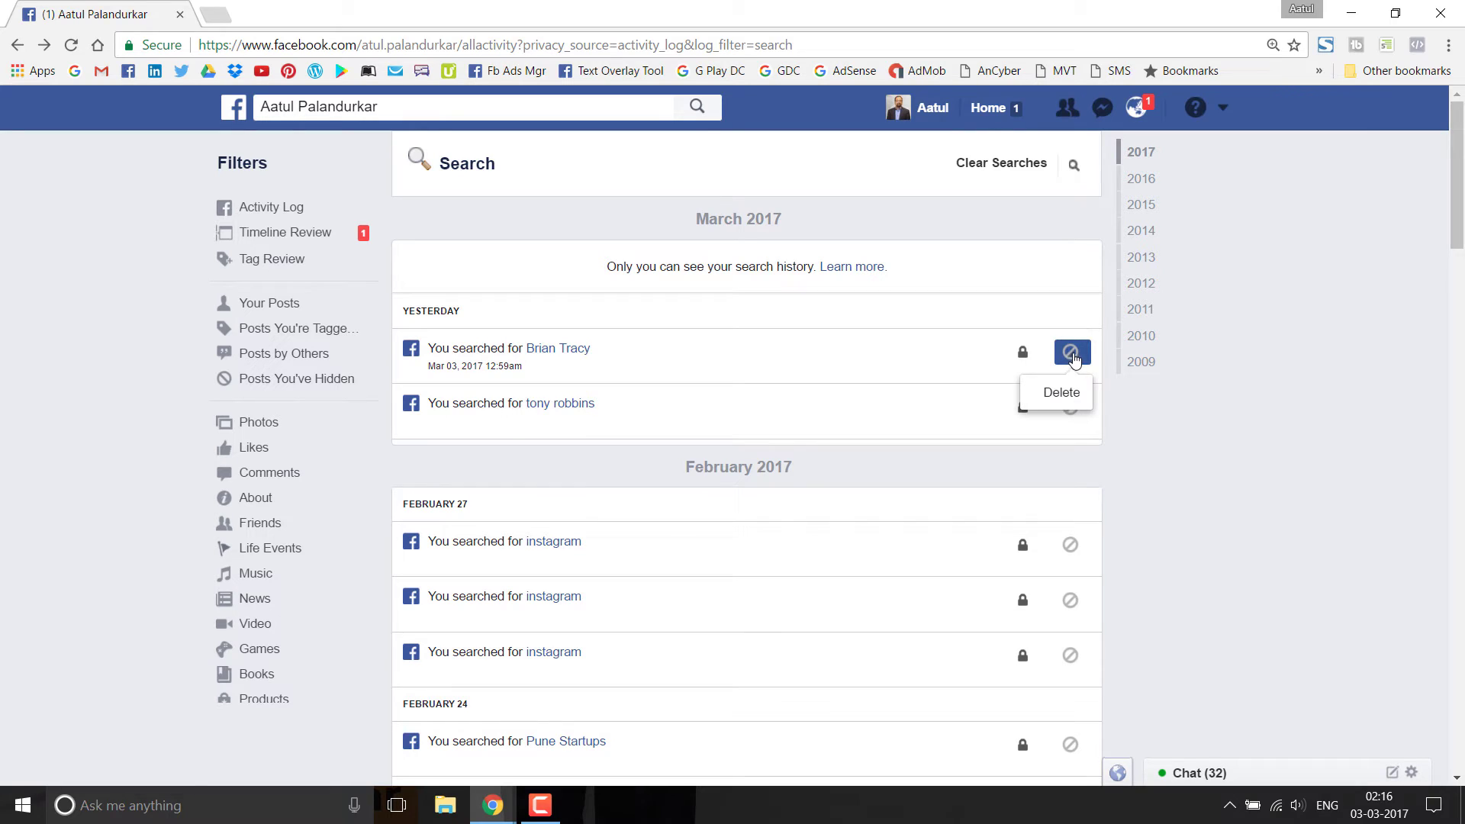
{"action": "left_click", "coordinate": [1080, 394]}
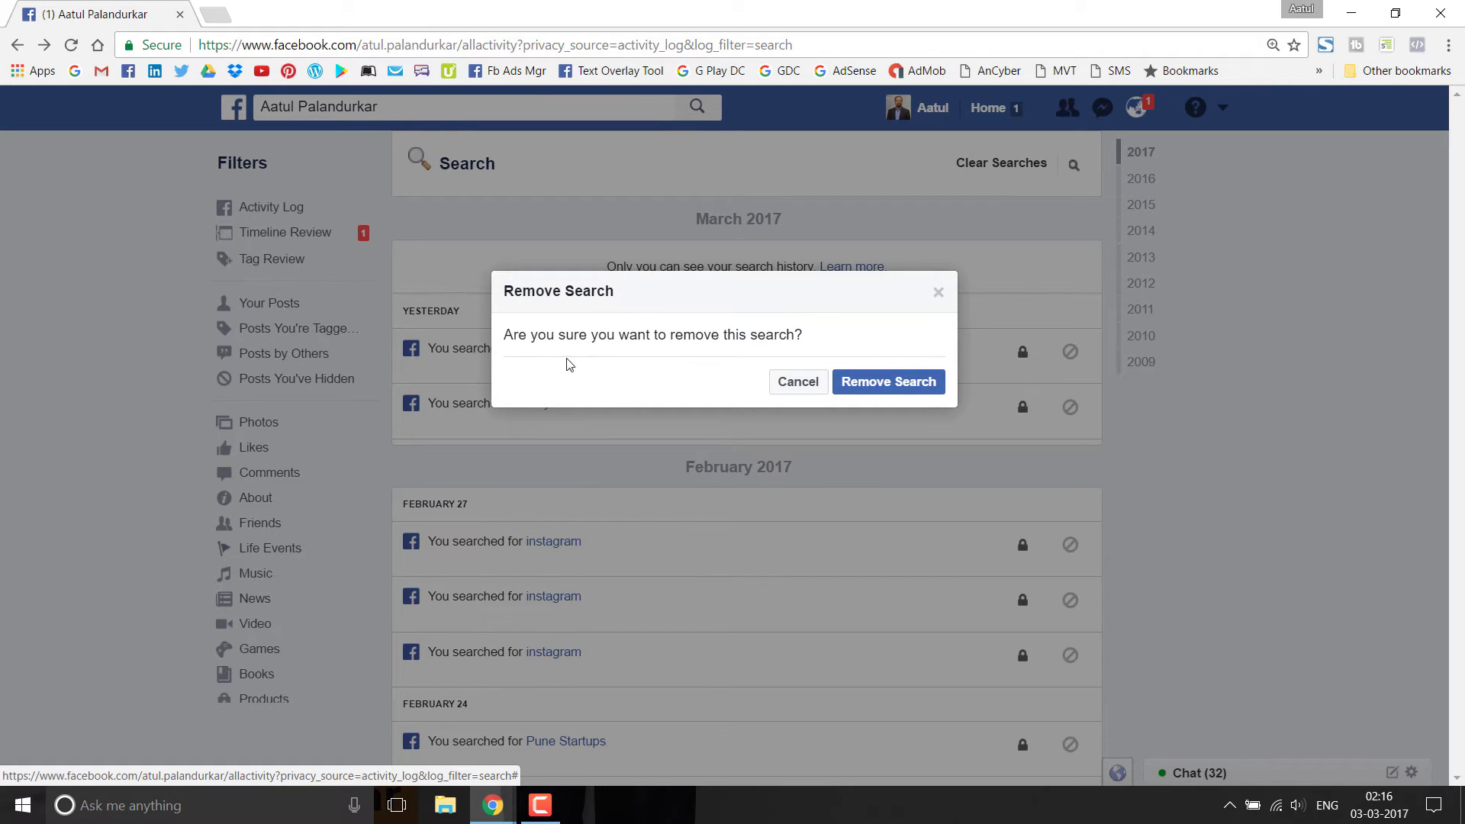
{"action": "left_click", "coordinate": [903, 398]}
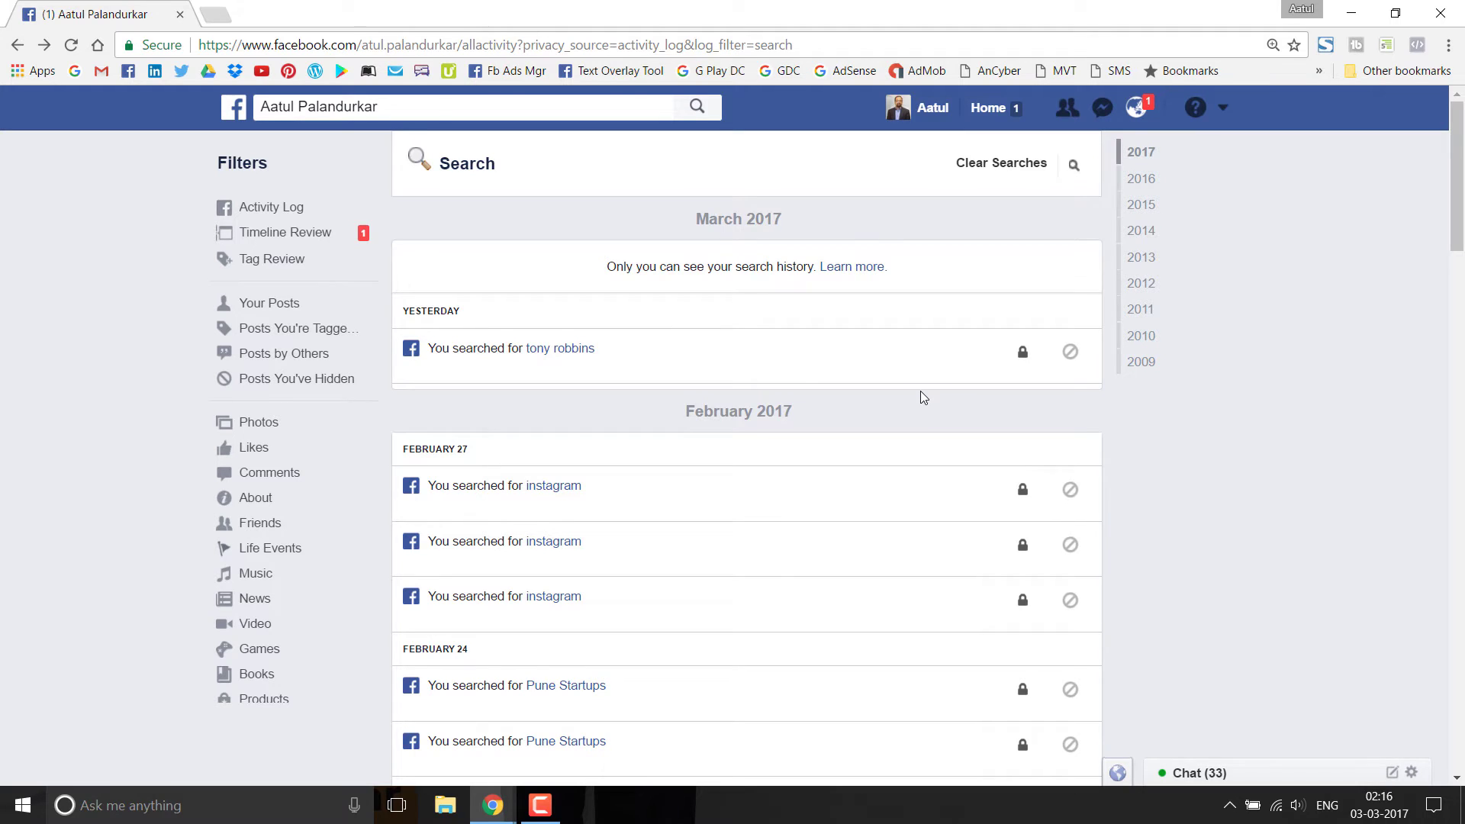
{"action": "left_click", "coordinate": [237, 113]}
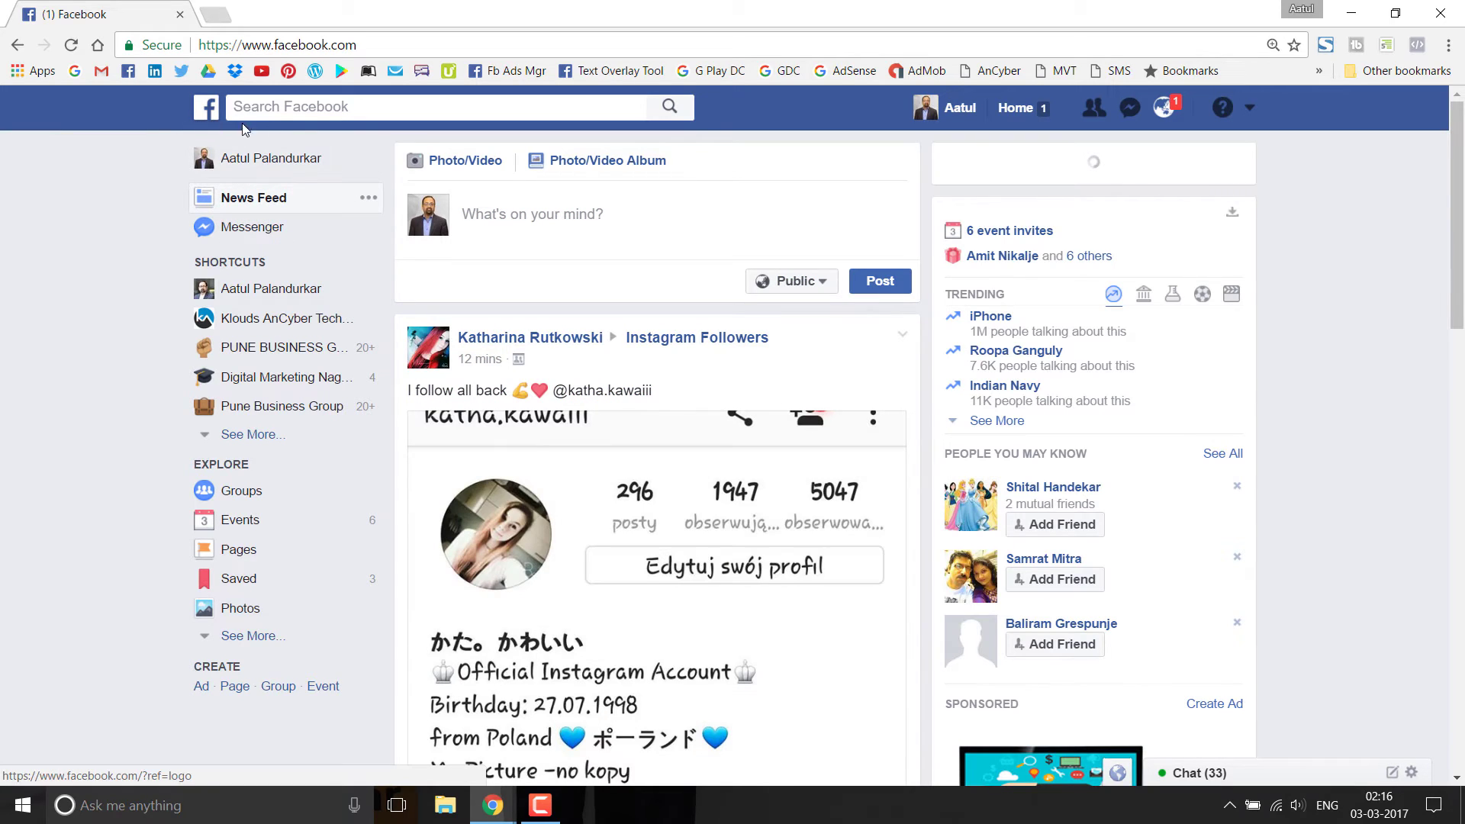
Reload the home page until Recent Searches drops Brian Tracy, then reopen the search history.
{"action": "left_click", "coordinate": [439, 114]}
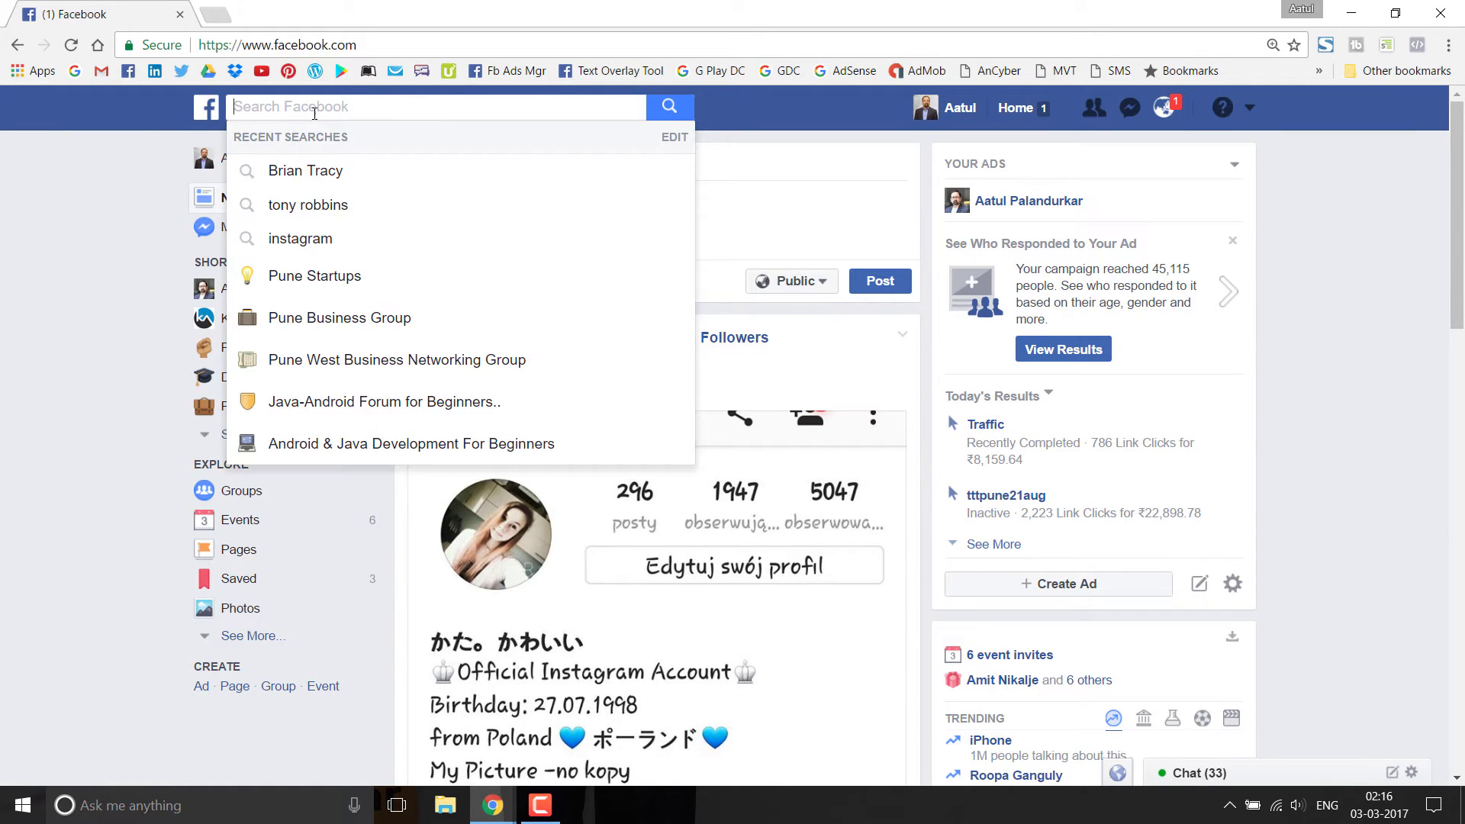
{"action": "key", "text": "F5"}
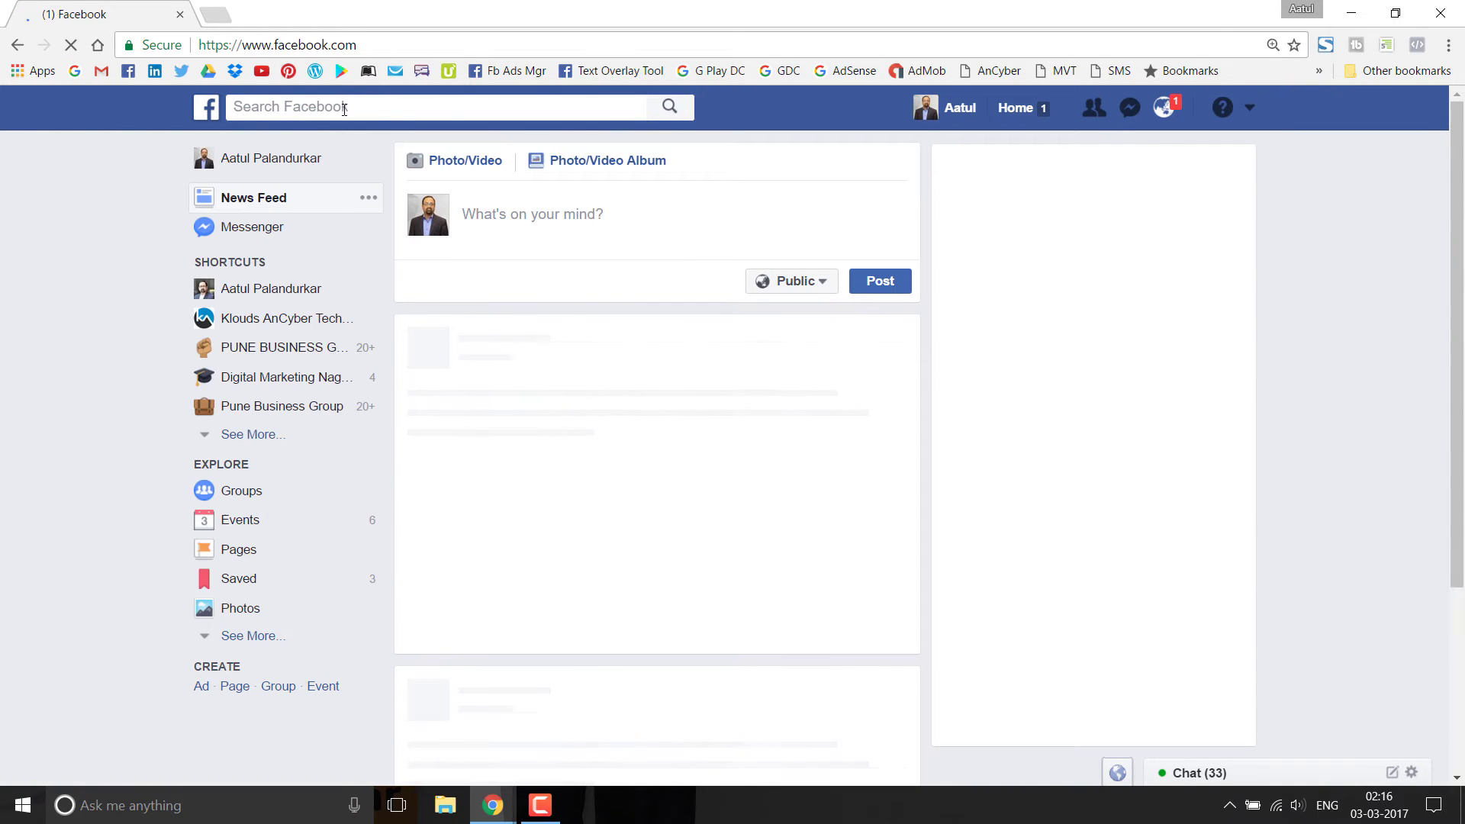
{"action": "left_click", "coordinate": [273, 107]}
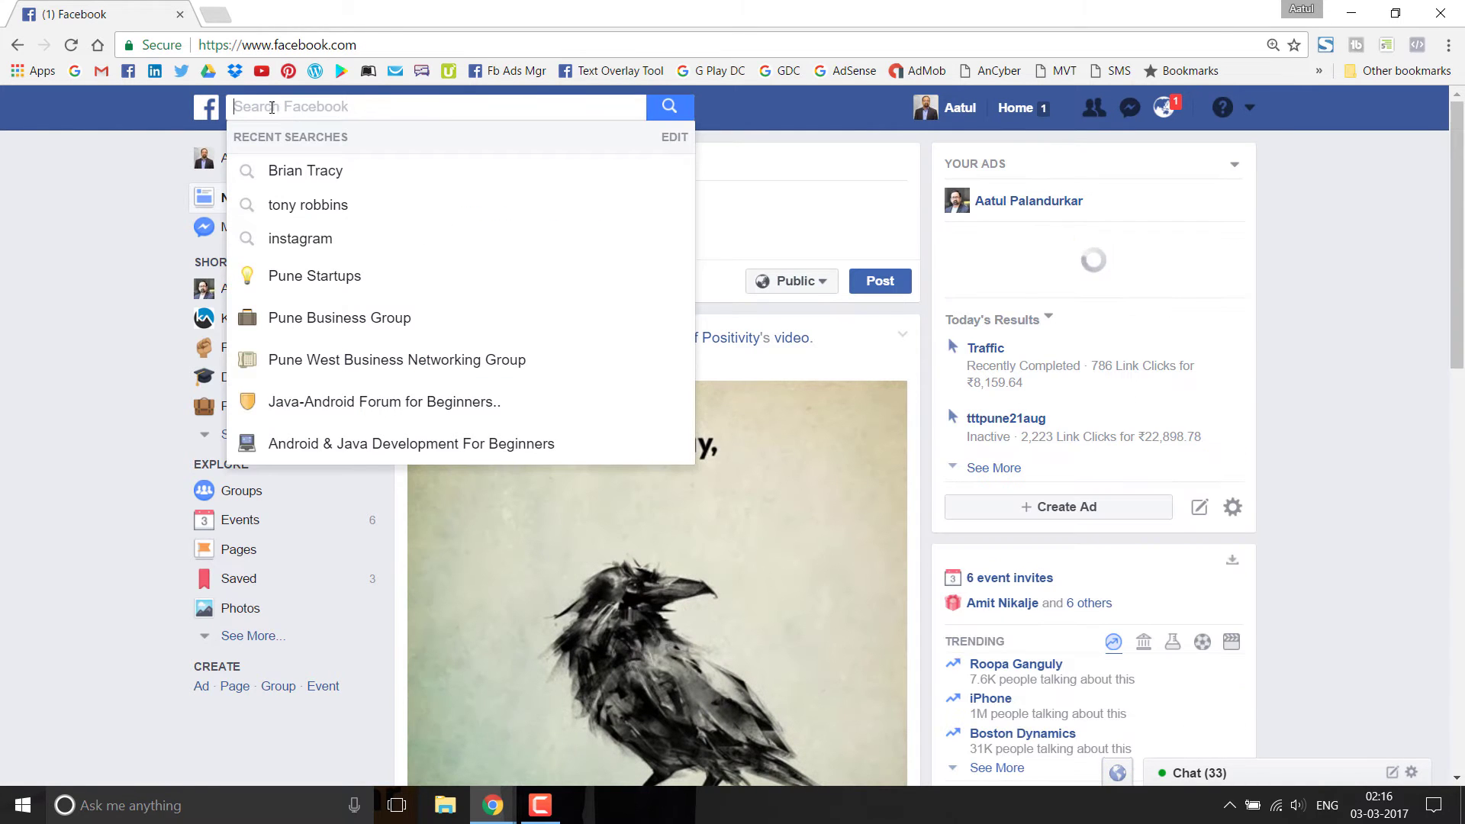
{"action": "left_click", "coordinate": [71, 44]}
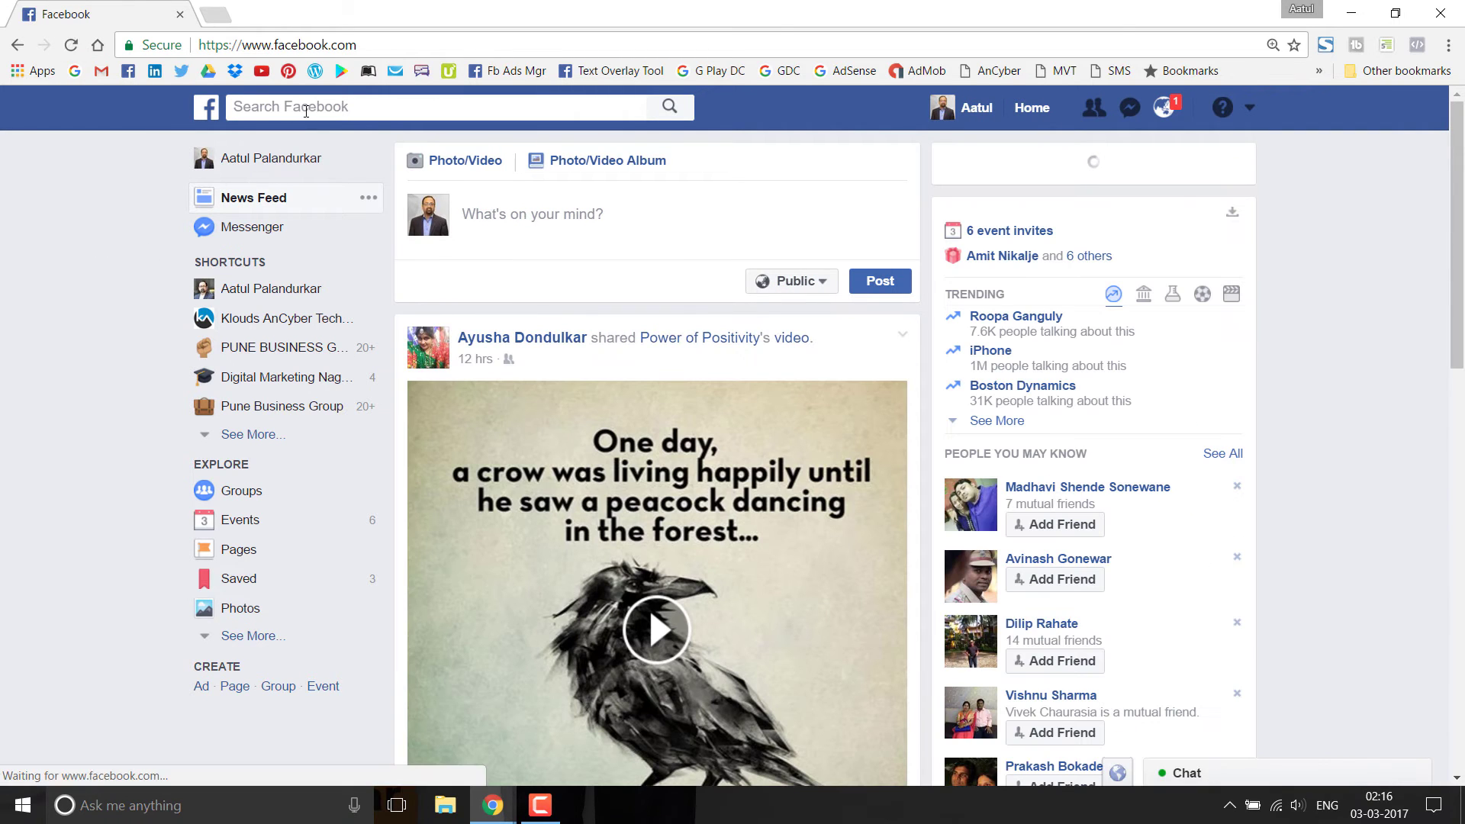
{"action": "left_click", "coordinate": [309, 107]}
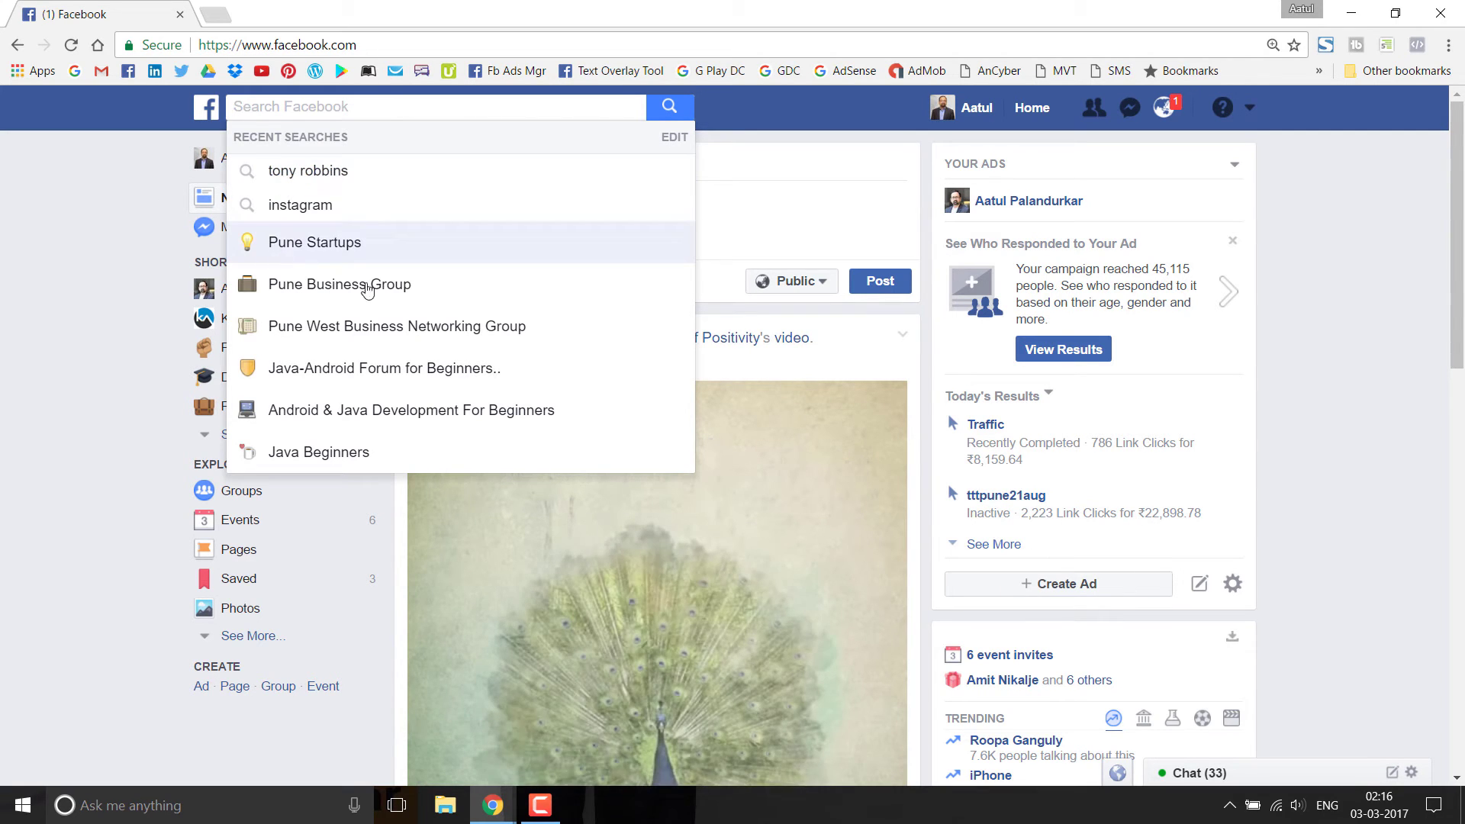
{"action": "left_click", "coordinate": [674, 142]}
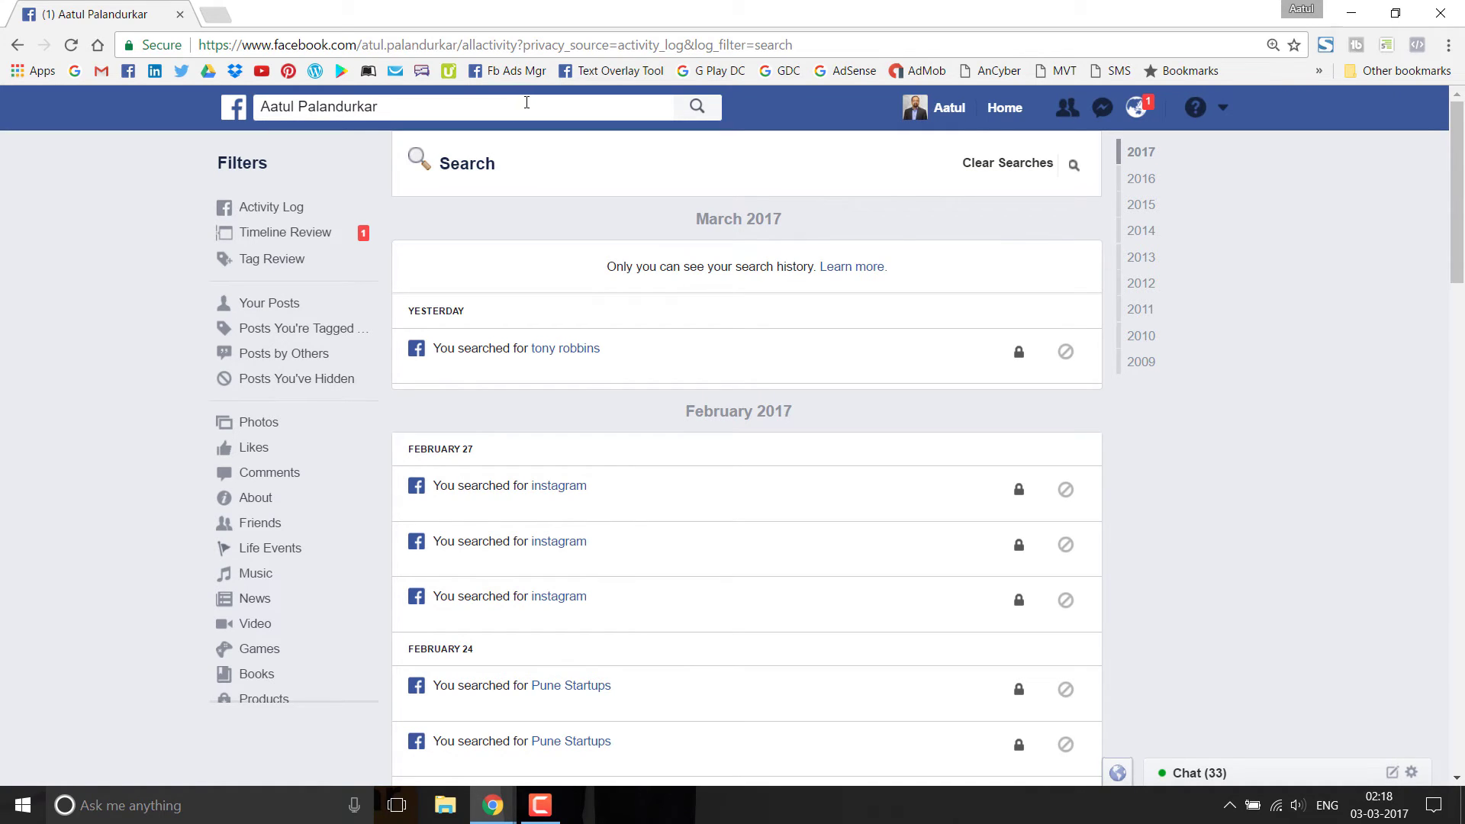
Confirm Recent Searches now start with tony robbins, then minimise the browser.
{"action": "left_click", "coordinate": [232, 110]}
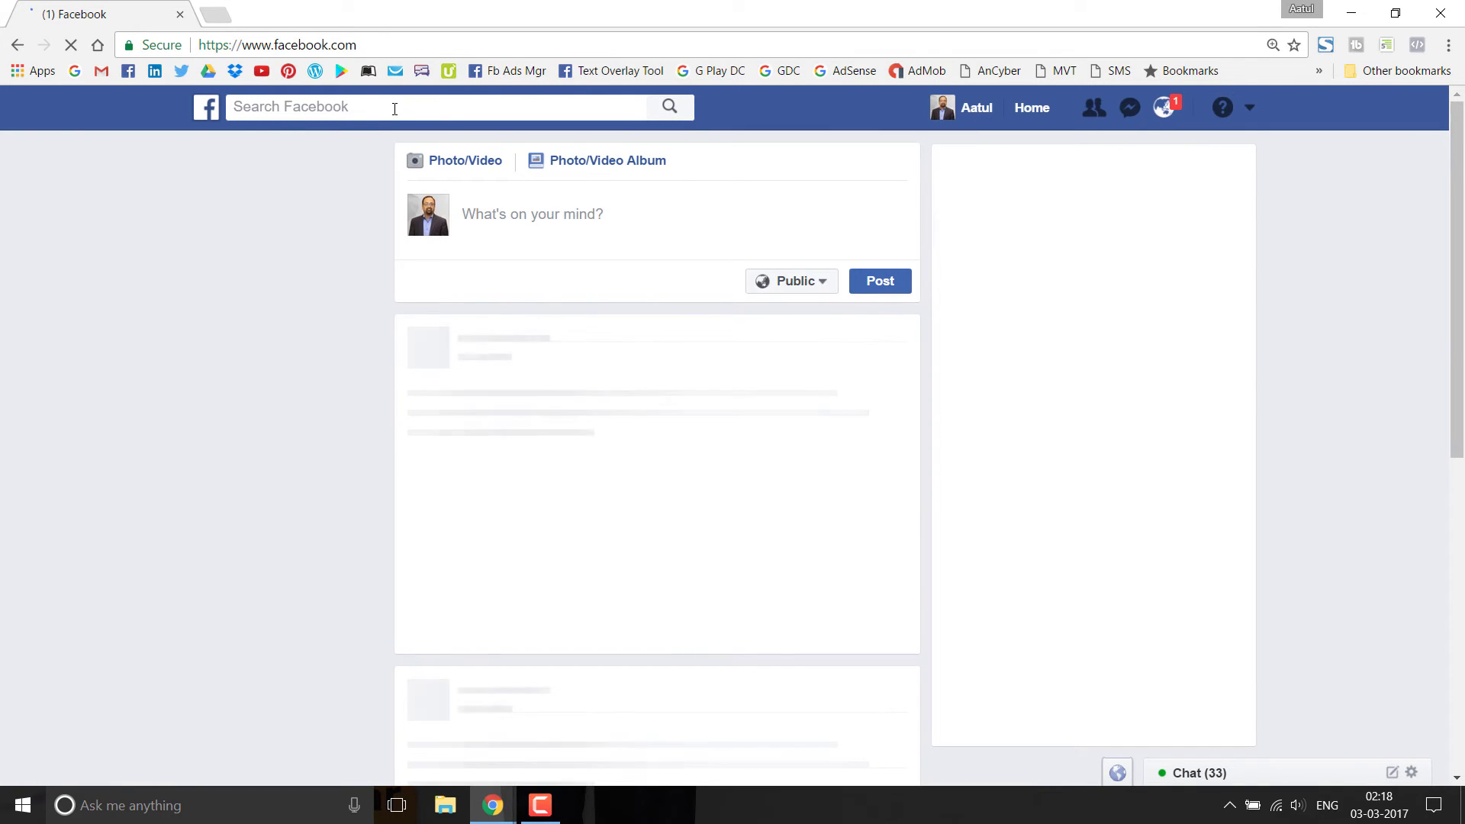
{"action": "left_click", "coordinate": [396, 107]}
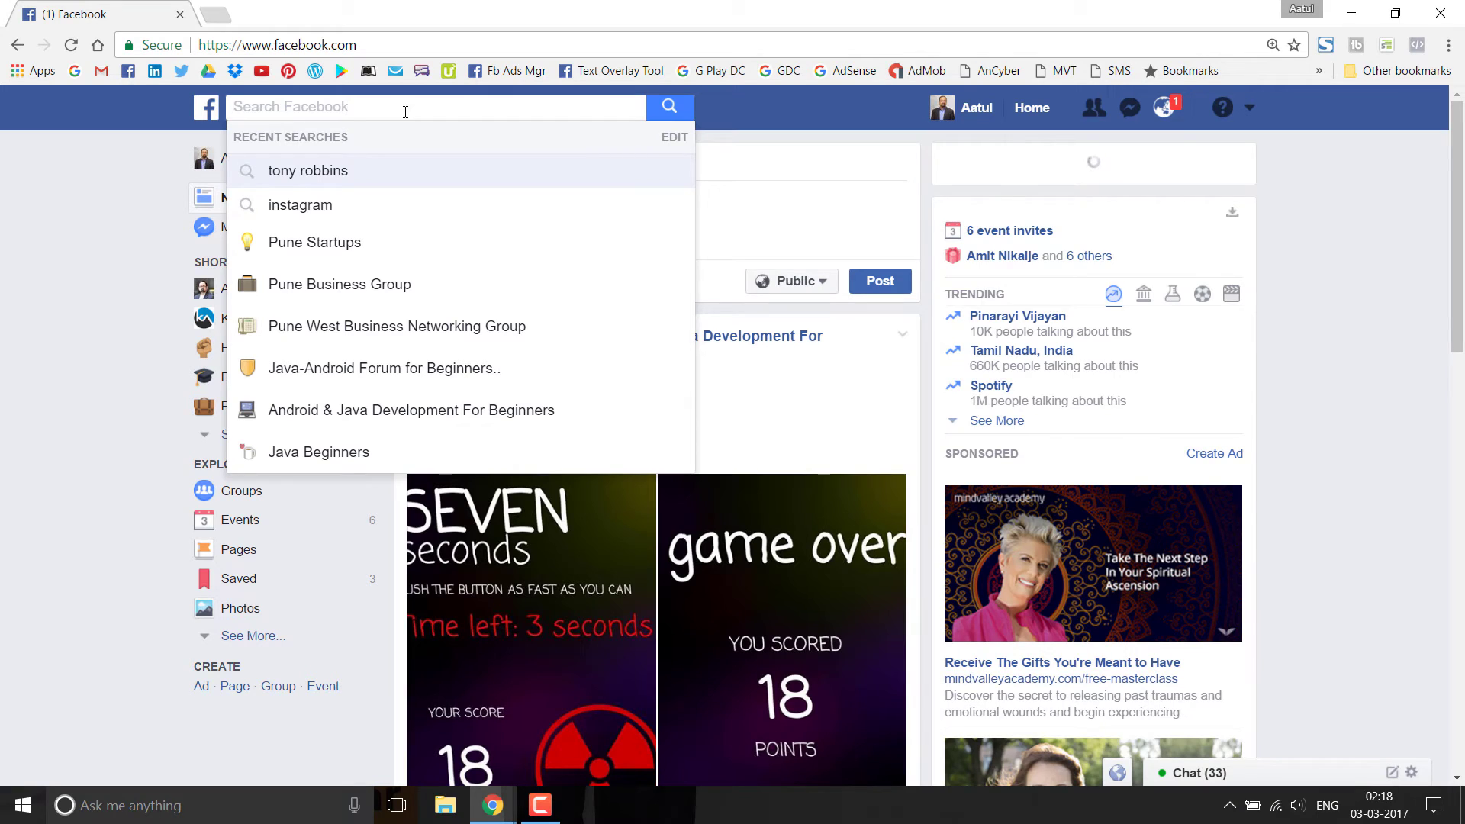
{"action": "left_click", "coordinate": [153, 171]}
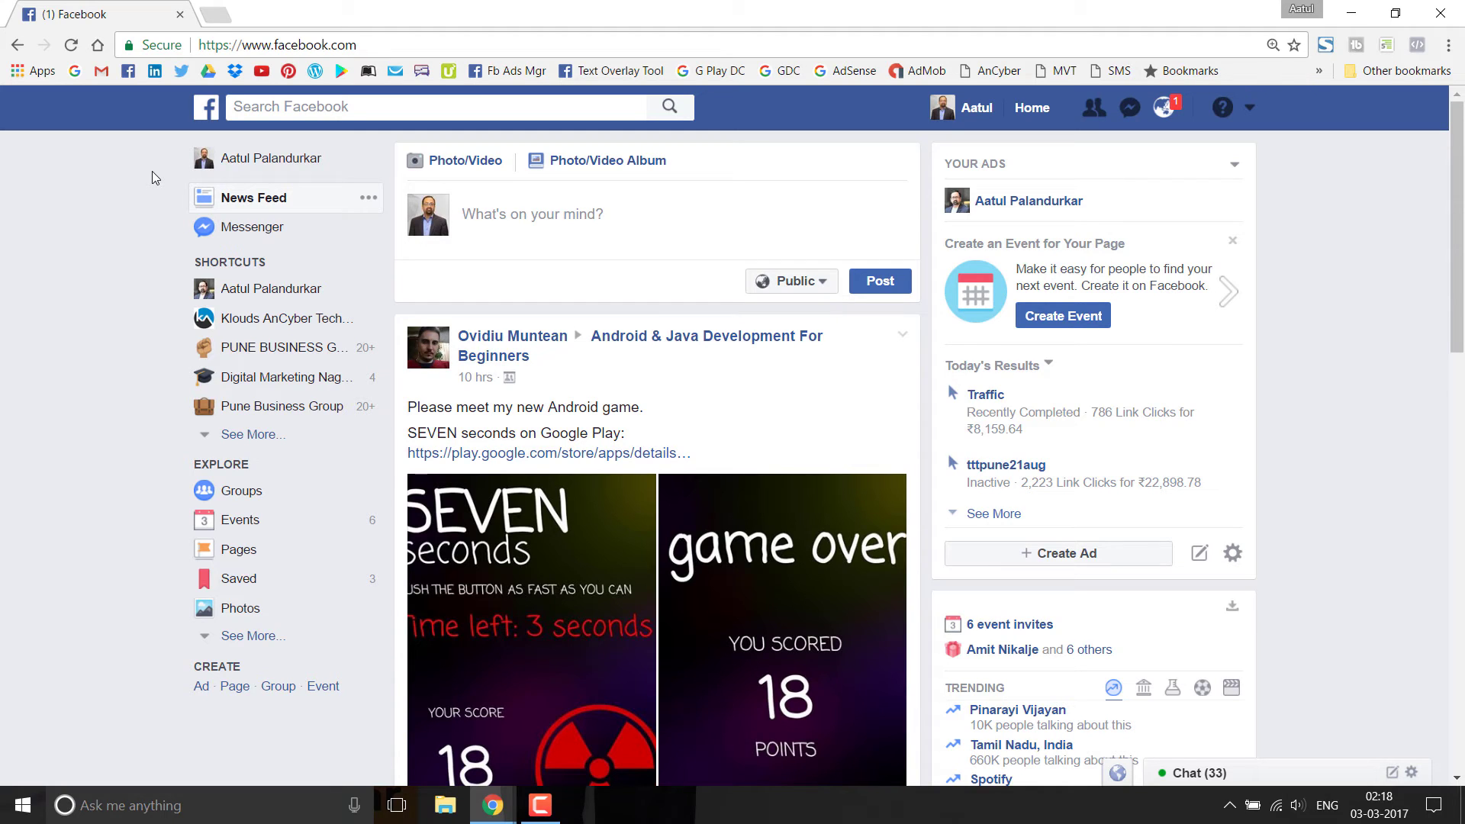
{"action": "left_click", "coordinate": [1353, 10]}
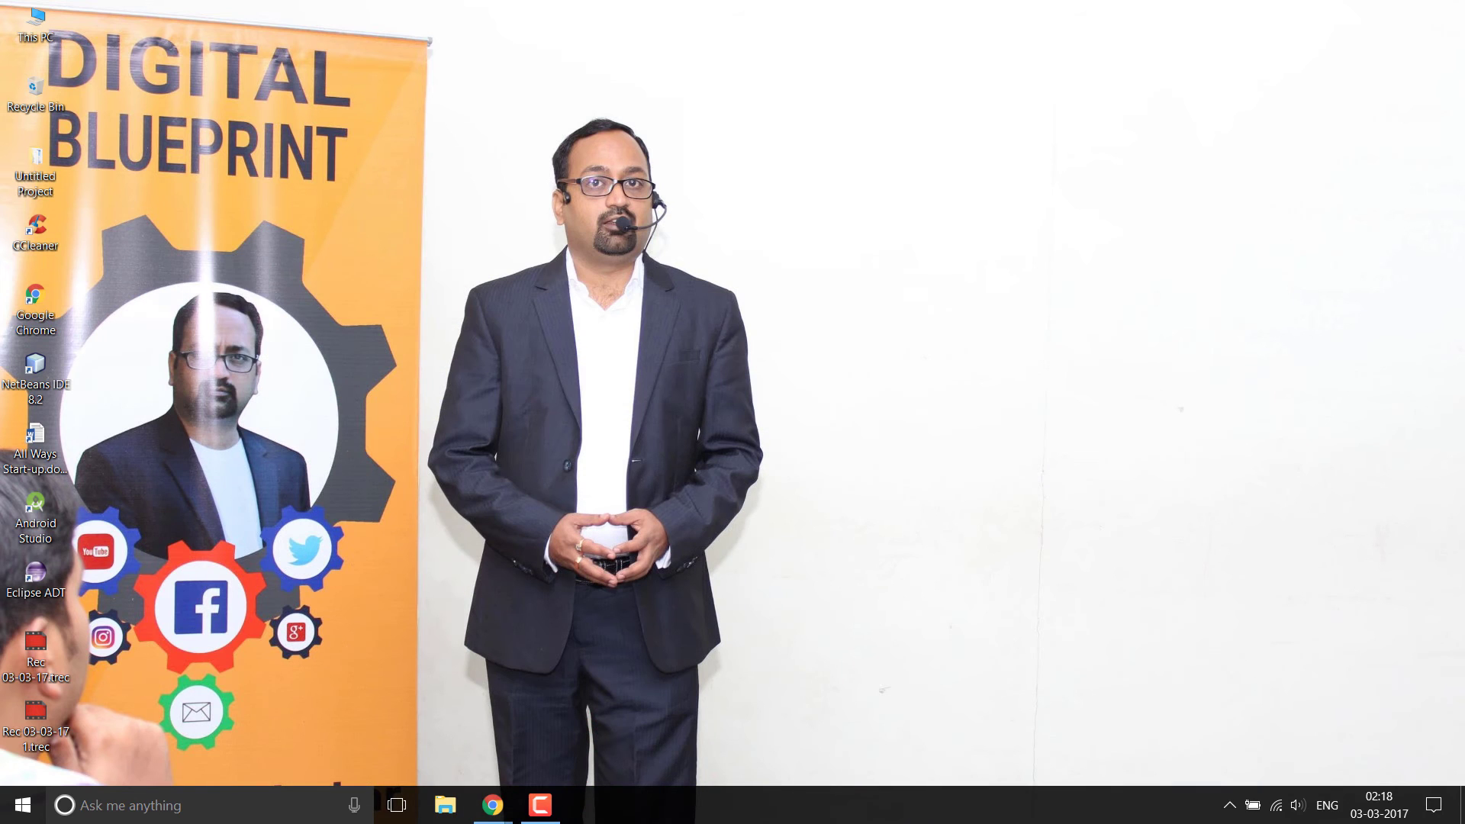
Restore the Facebook mobile window and show its search page listing recent searches.
{"action": "mouse_move", "coordinate": [504, 804]}
{"action": "left_click", "coordinate": [595, 729]}
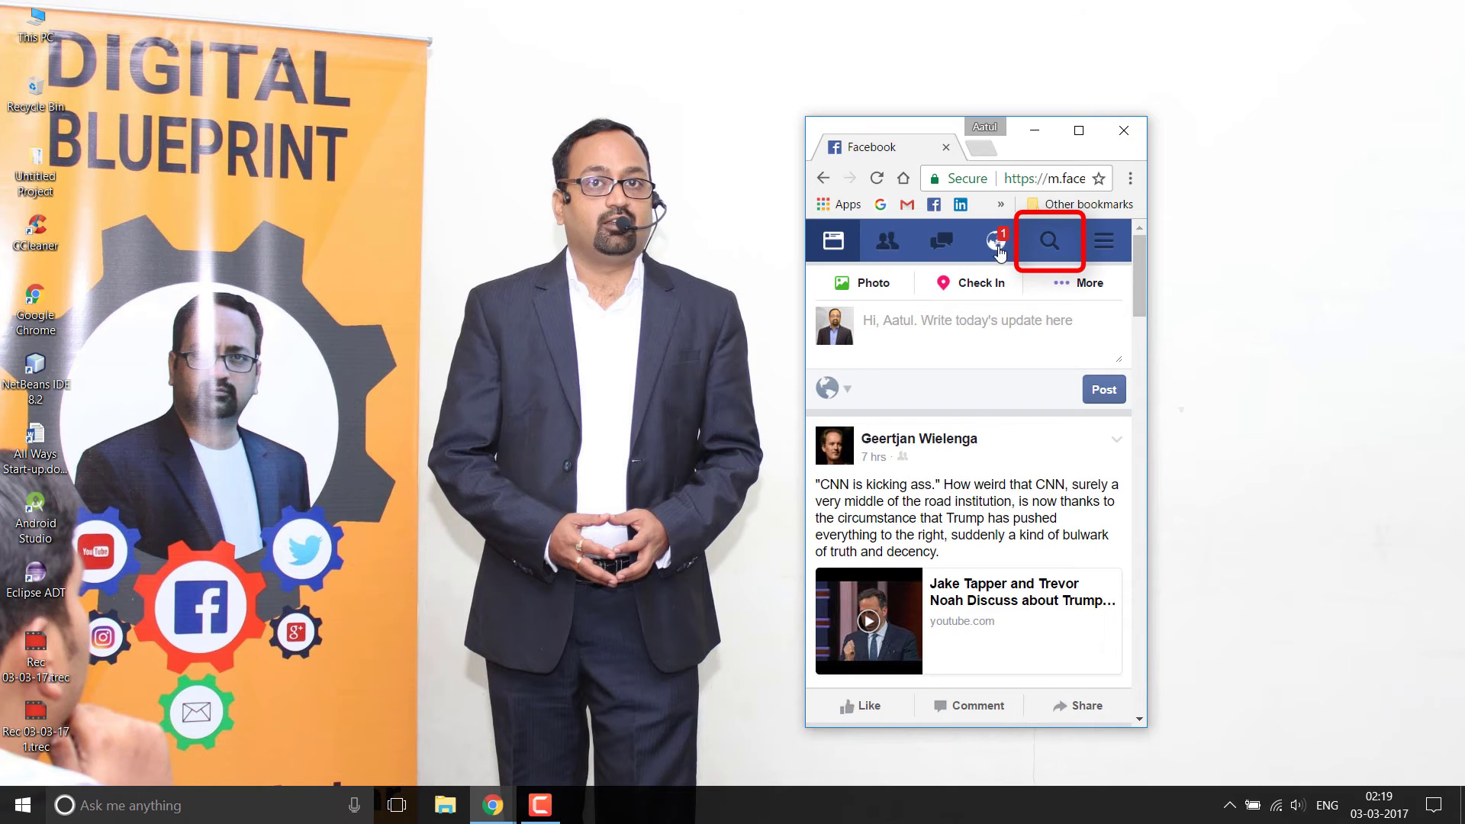
{"action": "left_click", "coordinate": [1051, 243]}
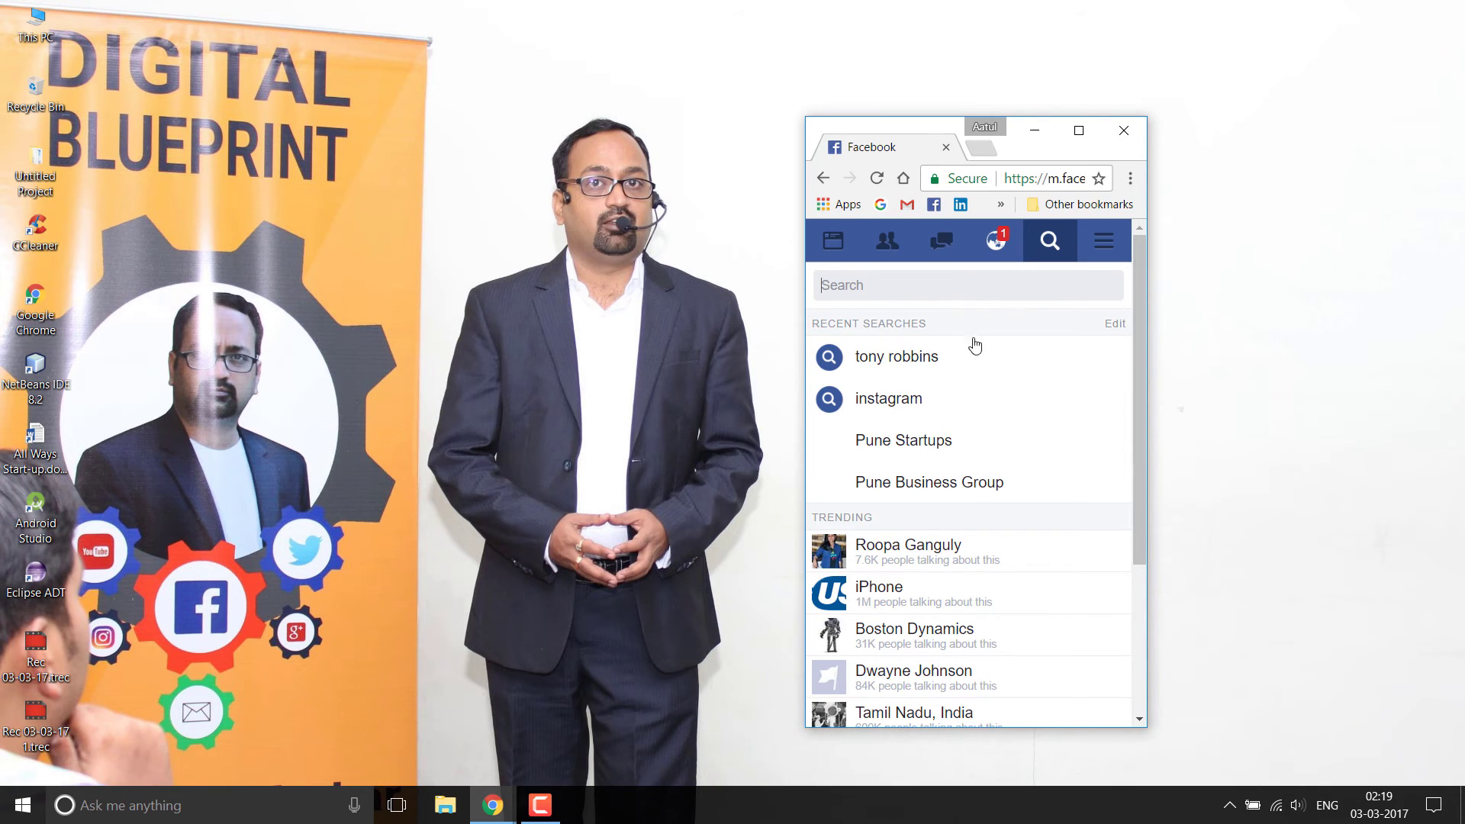
Remove yesterday's search entry from the mobile Activity Log.
{"action": "left_click", "coordinate": [1116, 325]}
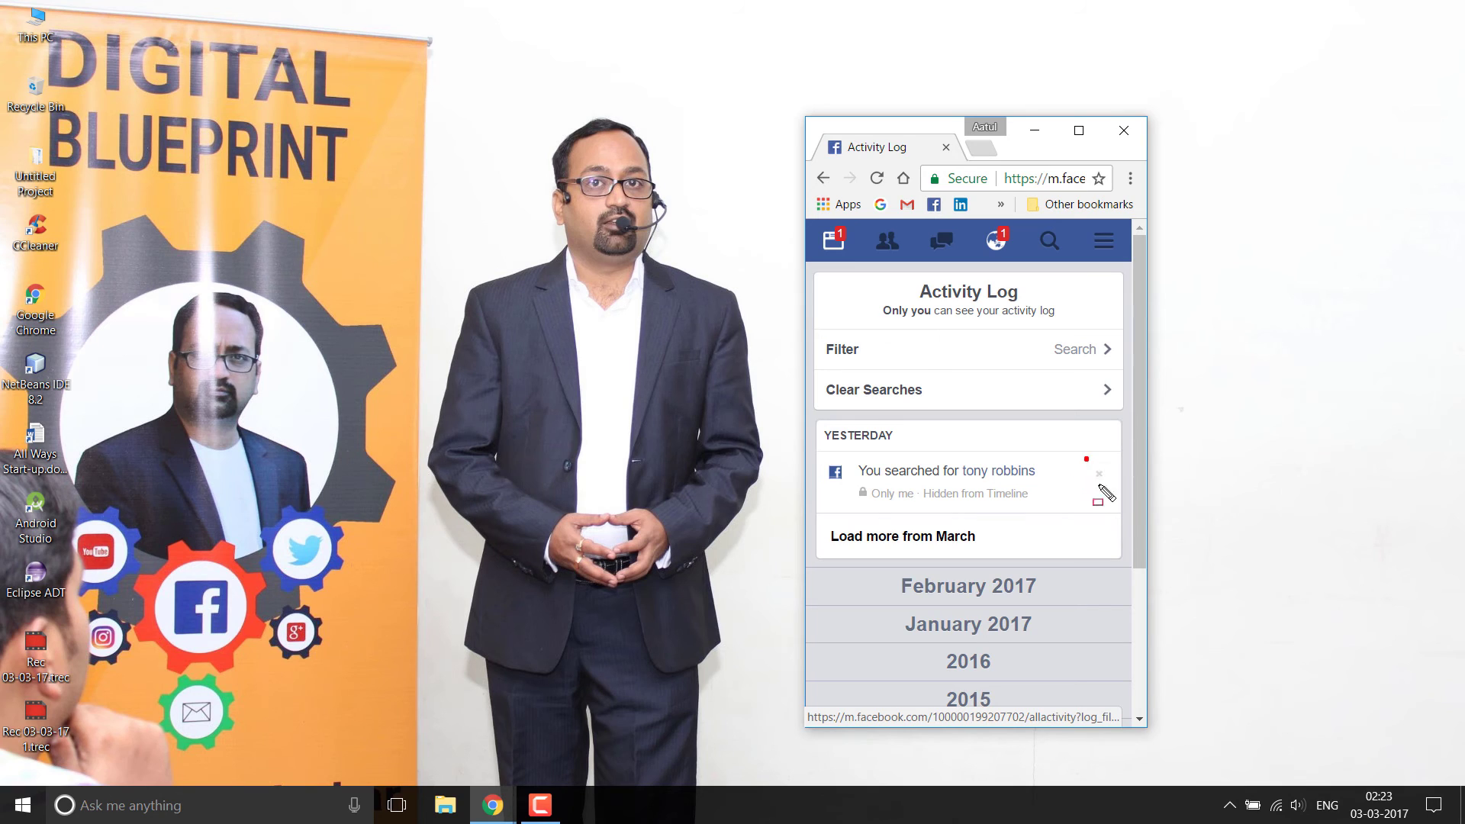
{"action": "left_click_drag", "start_coordinate": [1084, 457], "coordinate": [1116, 496]}
{"action": "key", "text": "Escape"}
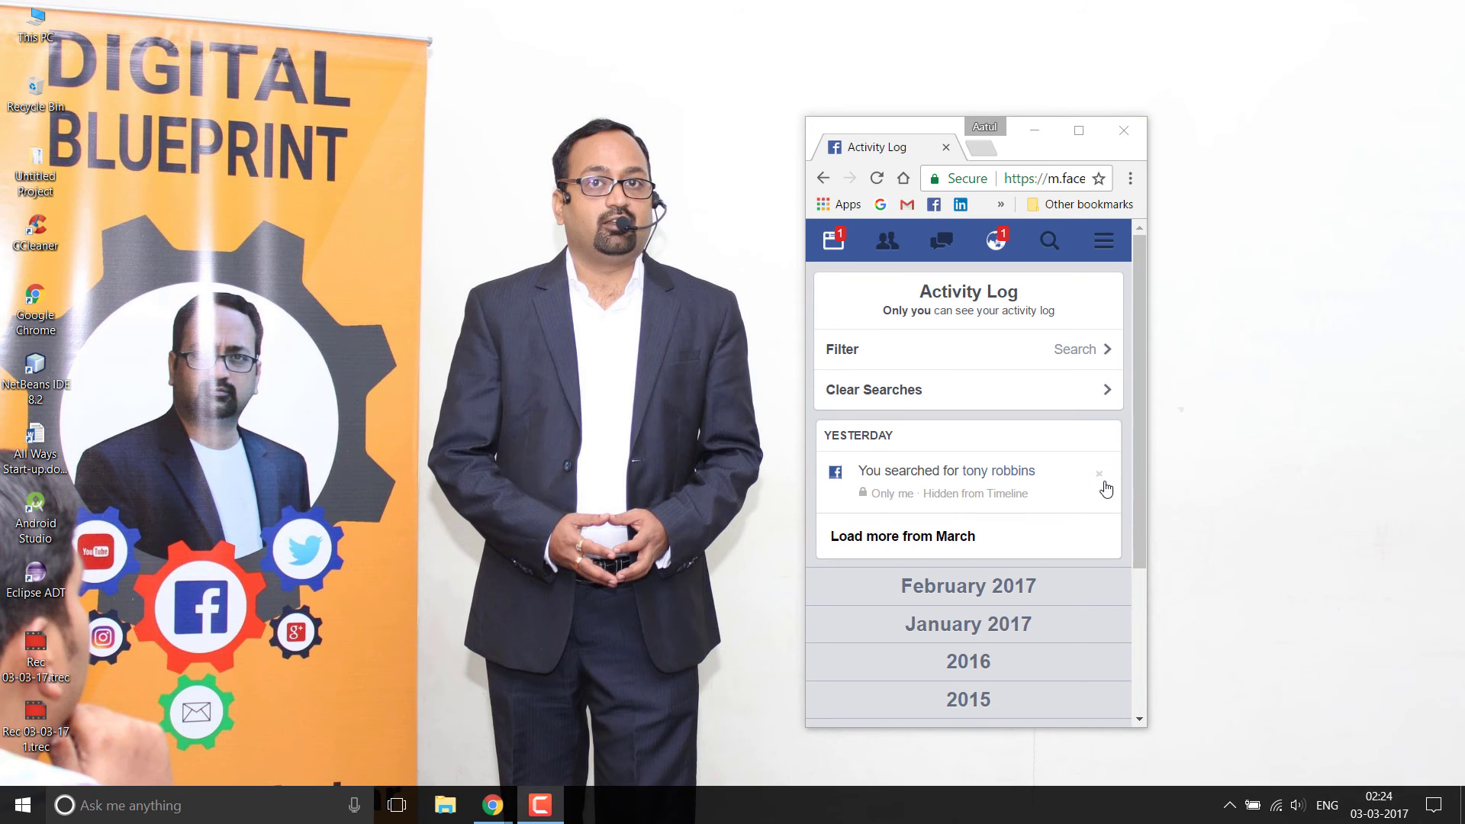
{"action": "left_click", "coordinate": [1100, 476]}
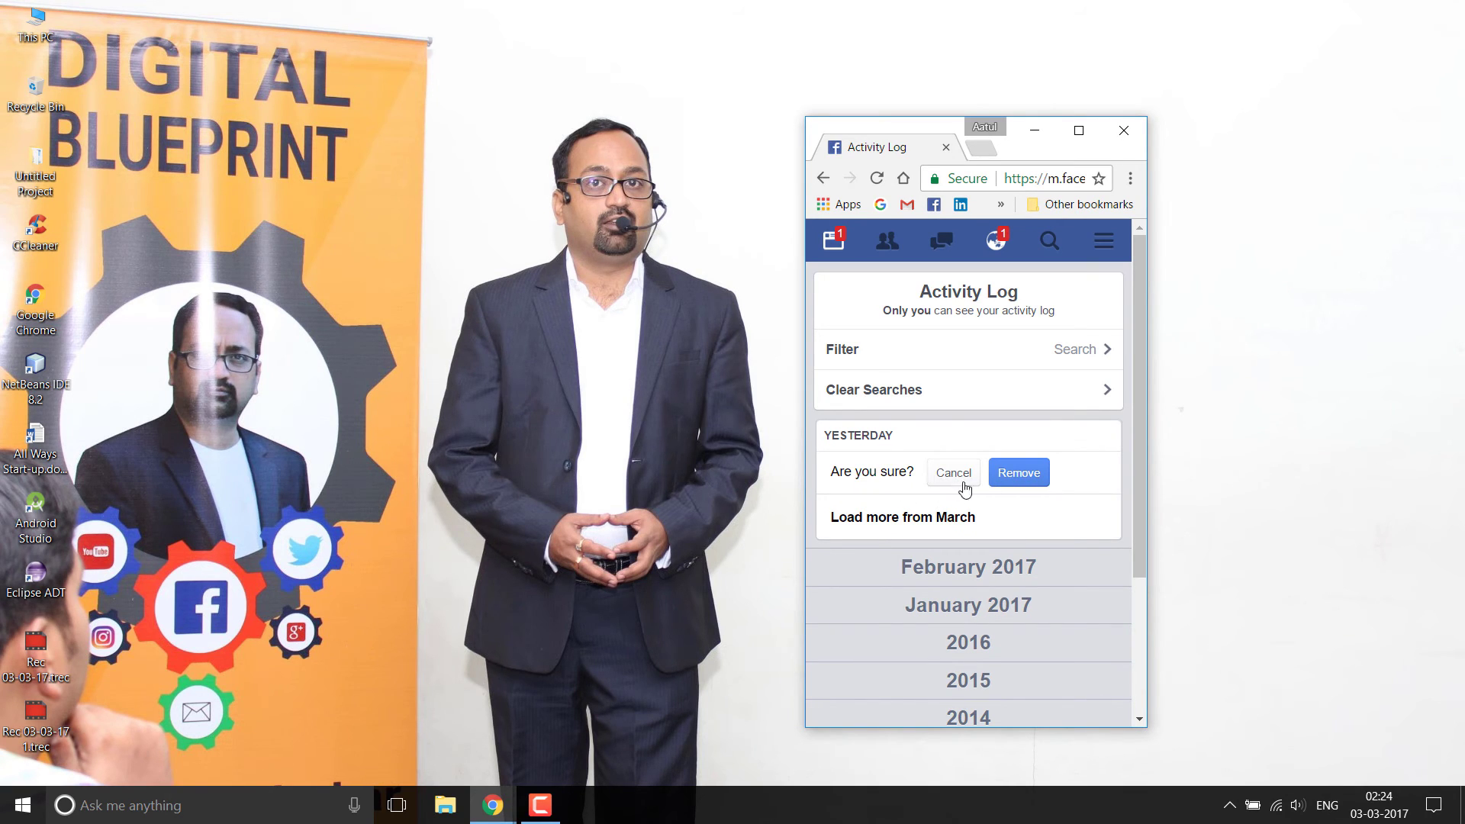
{"action": "left_click", "coordinate": [1030, 476]}
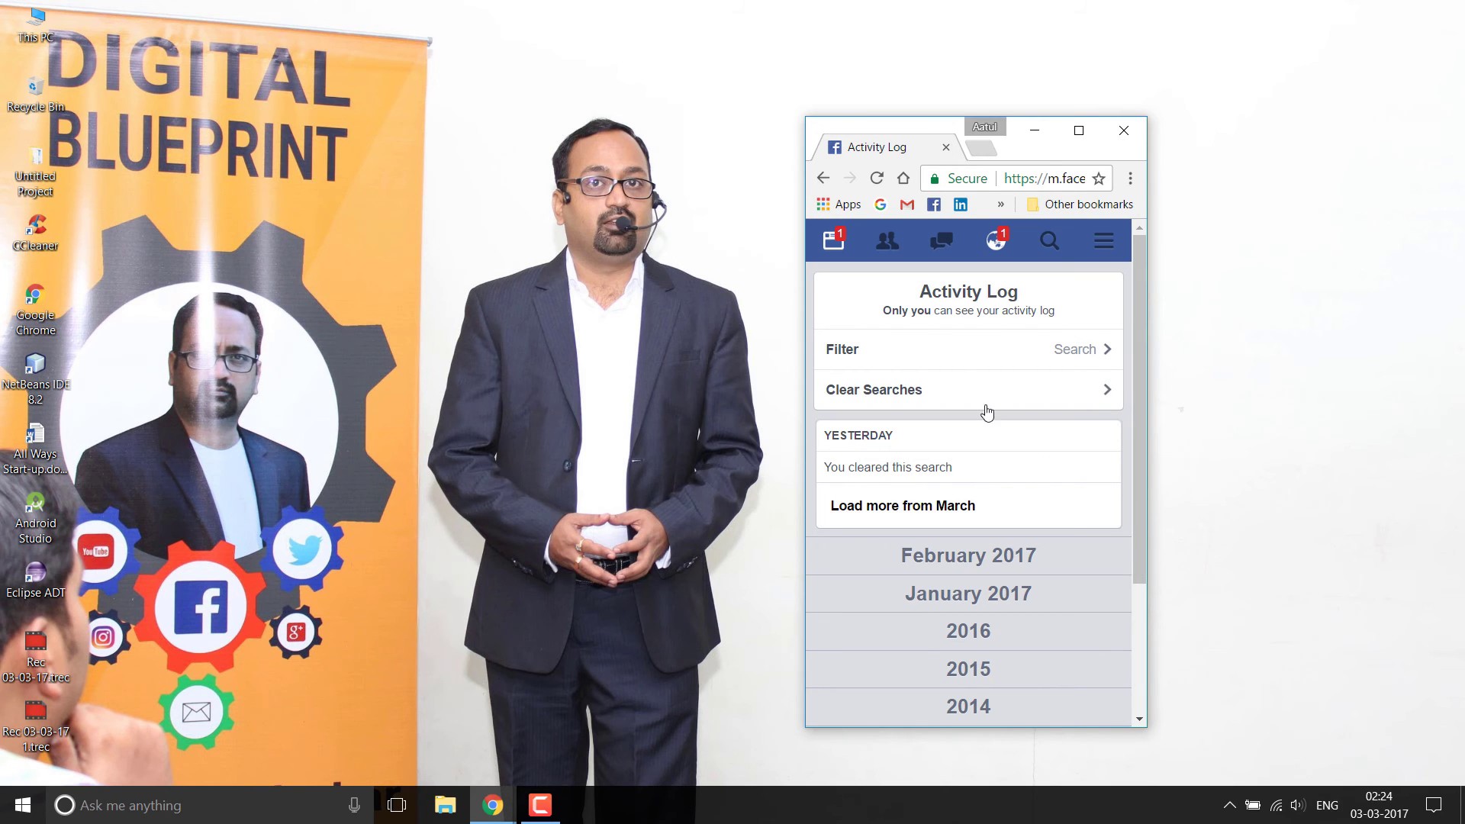
Return via the News Feed to Recent Searches, now beginning with instagram.
{"action": "left_click", "coordinate": [1053, 243]}
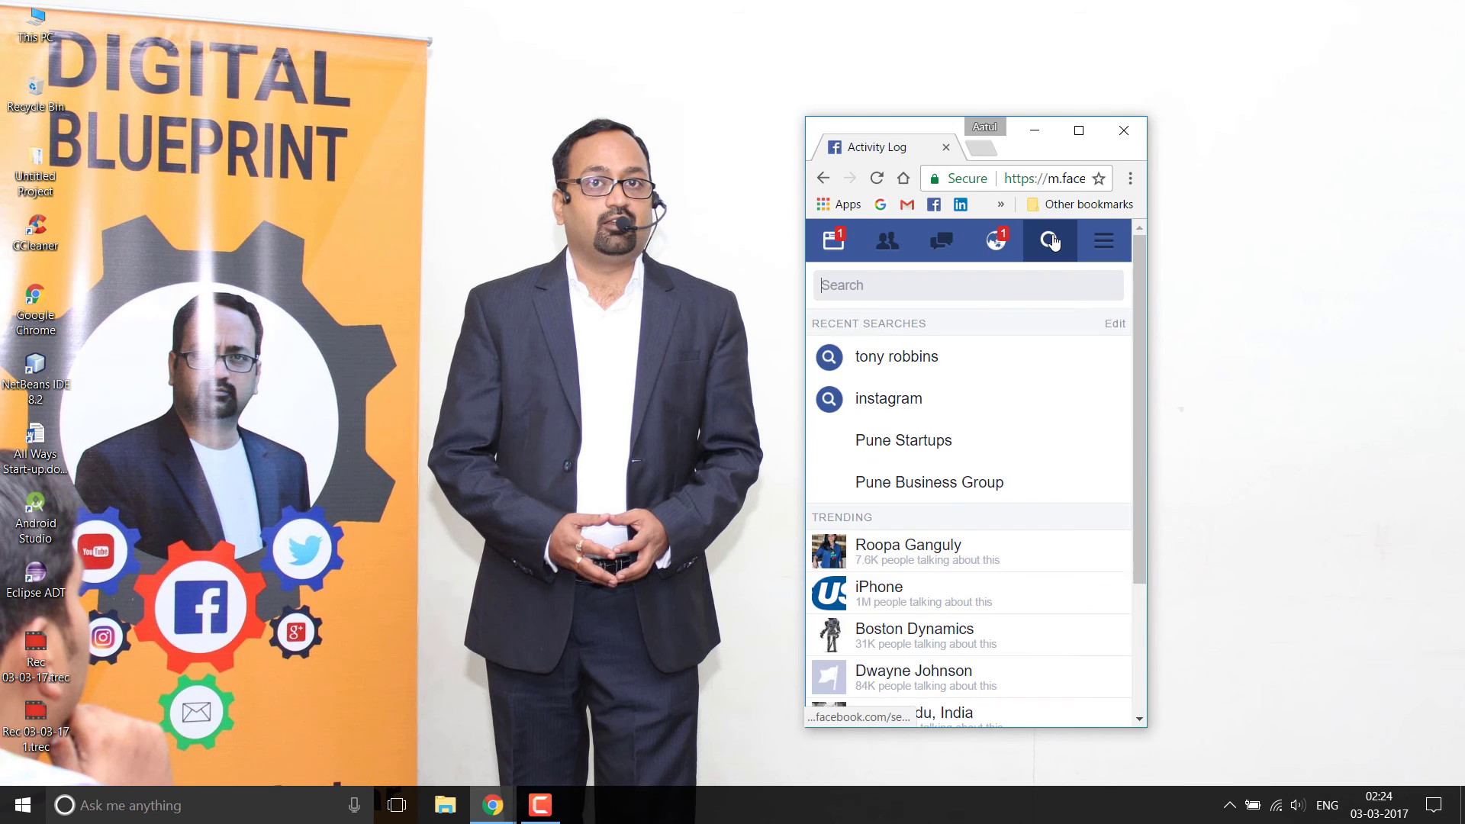
{"action": "left_click", "coordinate": [837, 242]}
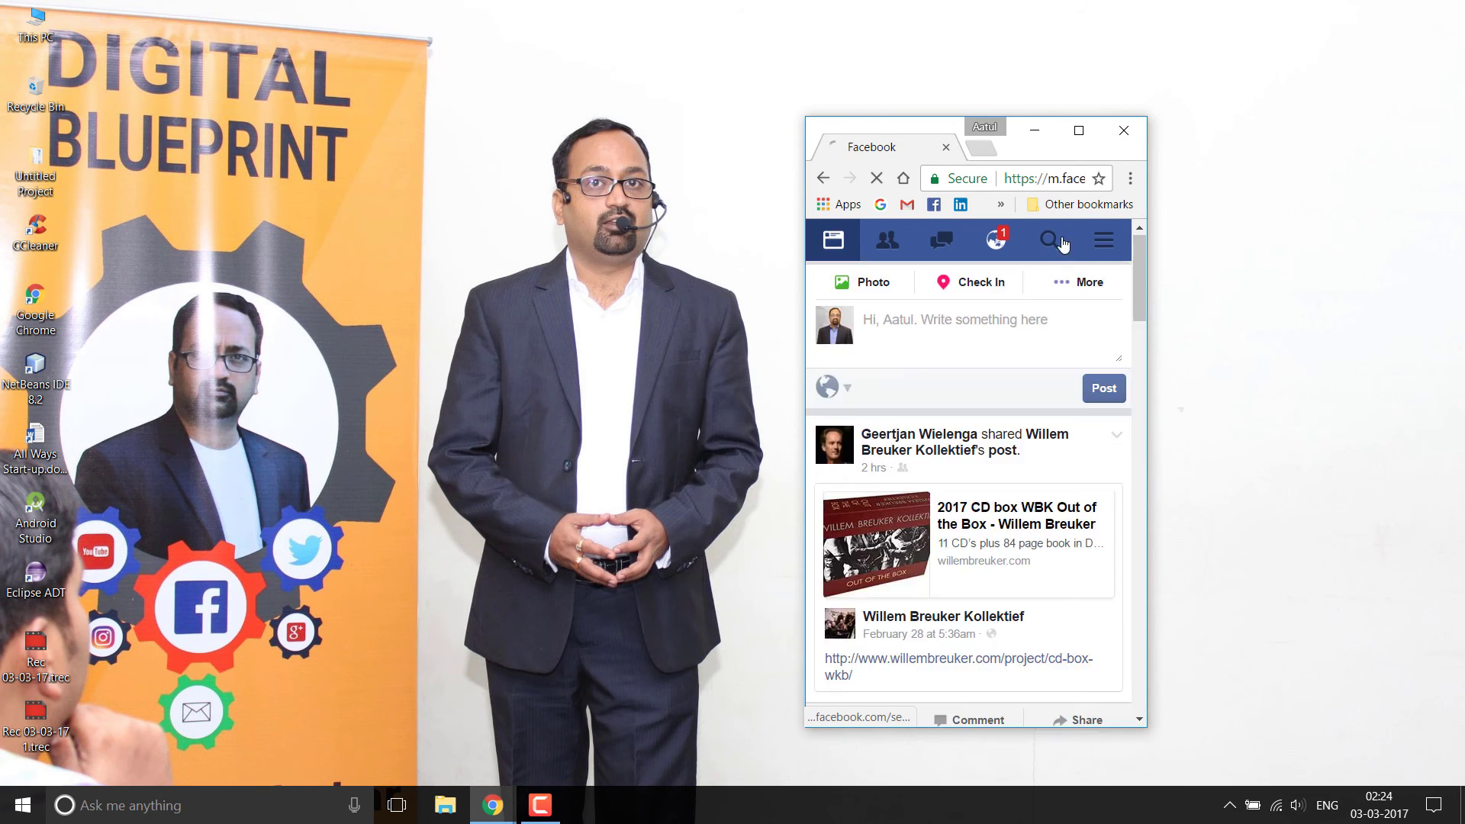
{"action": "left_click", "coordinate": [1054, 241]}
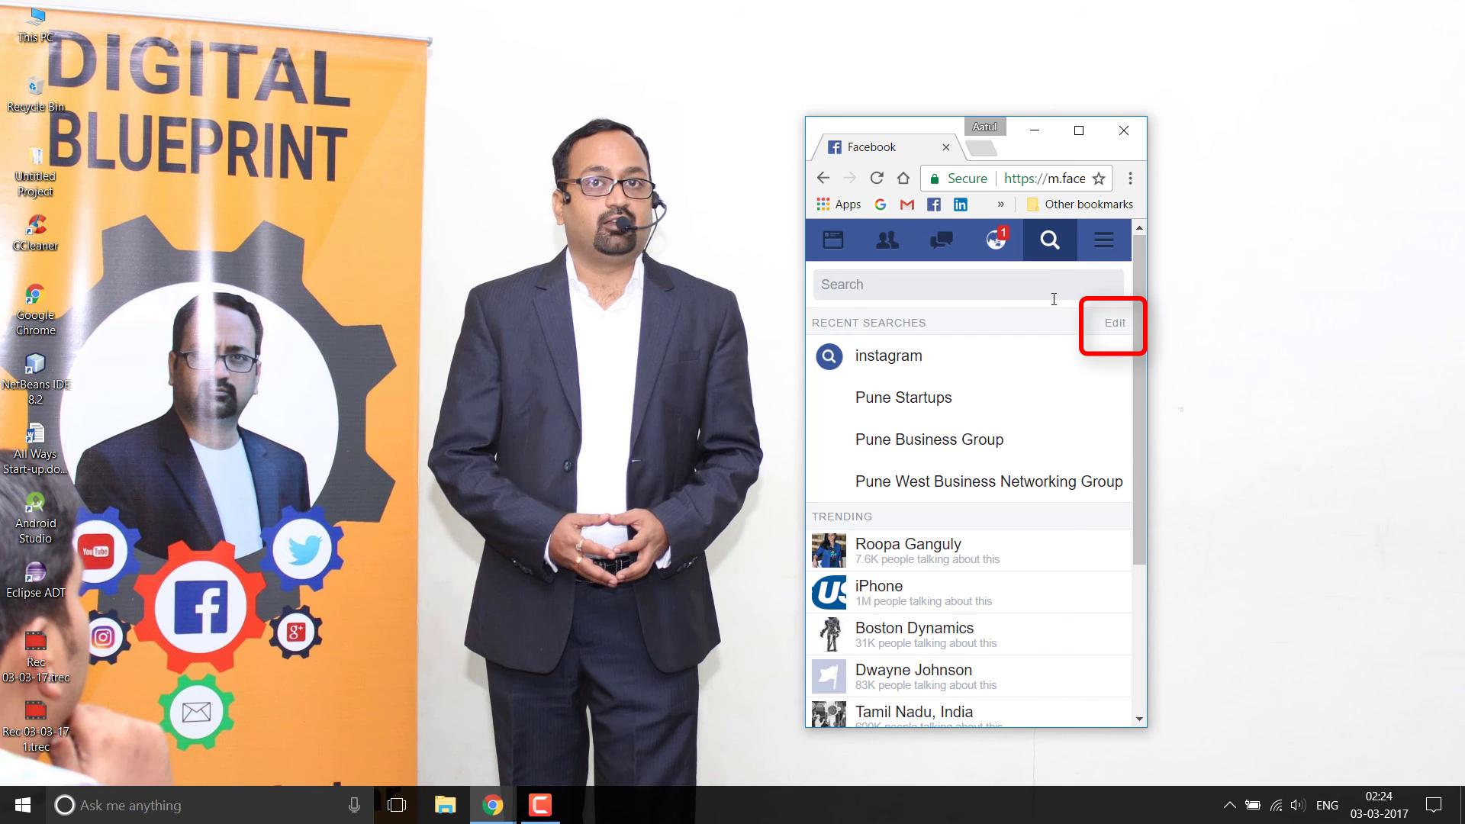
Clear all searches from the mobile Activity Log and confirm.
{"action": "left_click", "coordinate": [1117, 325]}
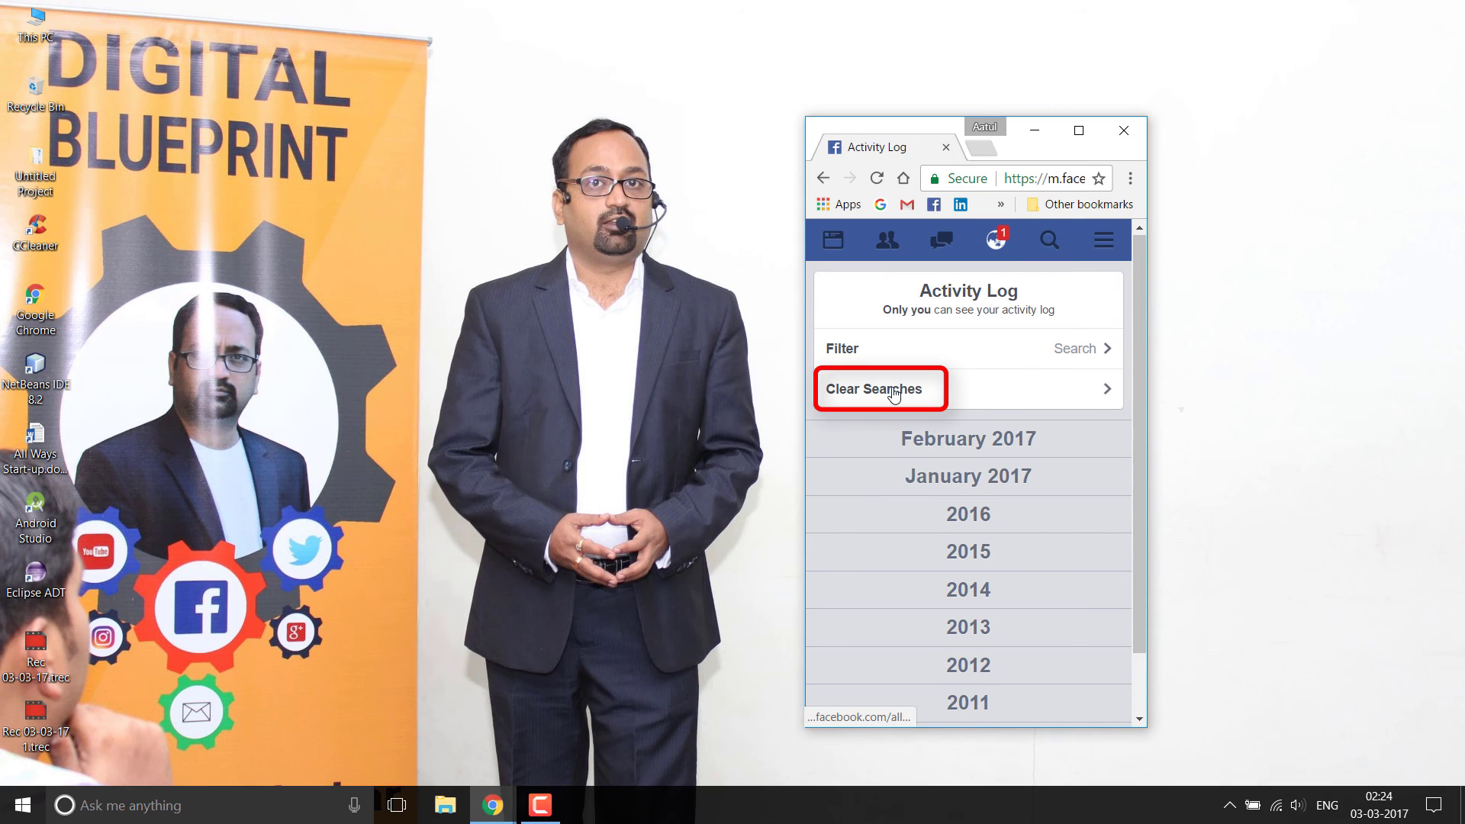
{"action": "left_click", "coordinate": [893, 390]}
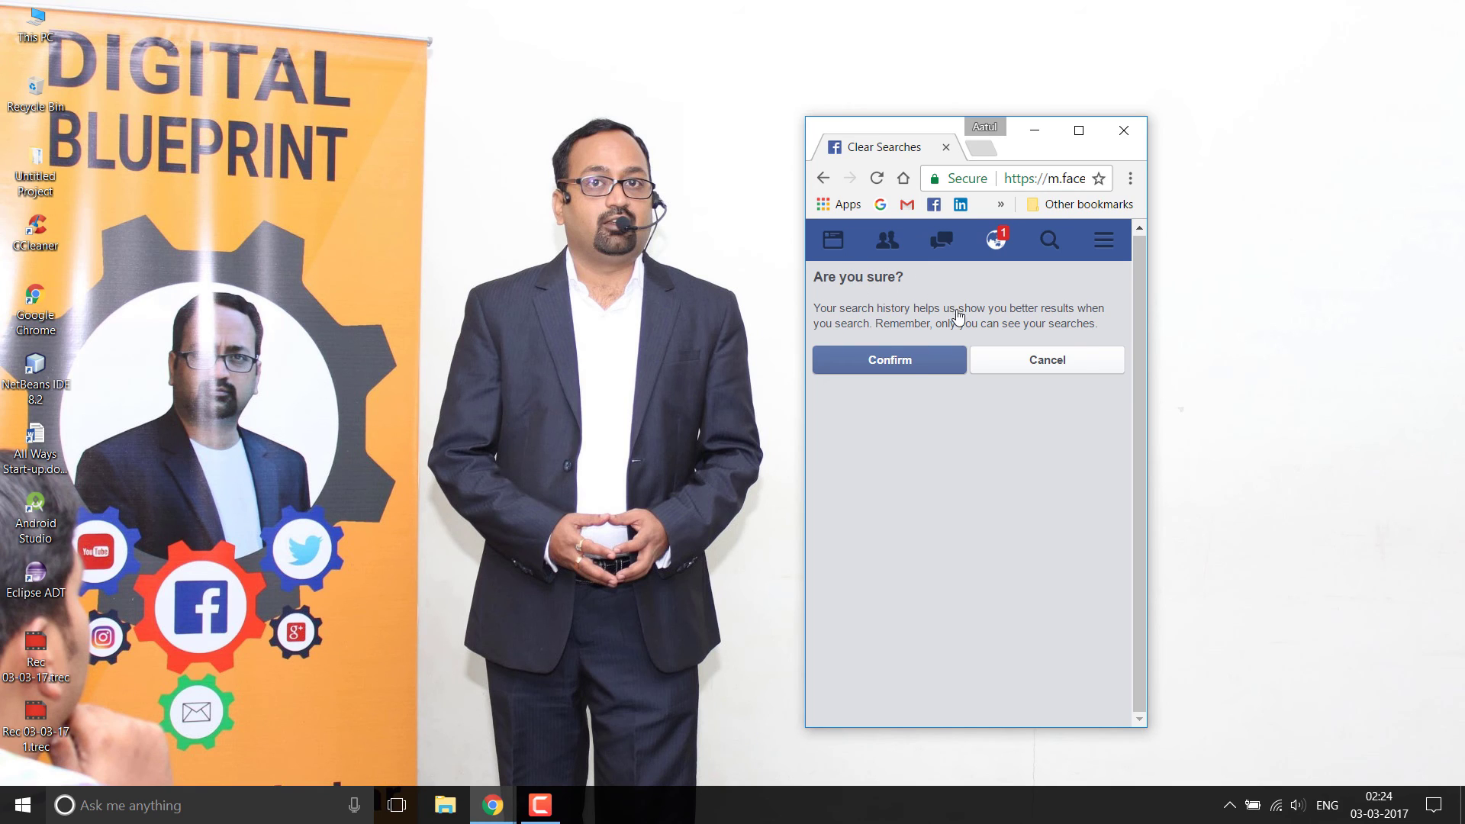
{"action": "left_click", "coordinate": [897, 362]}
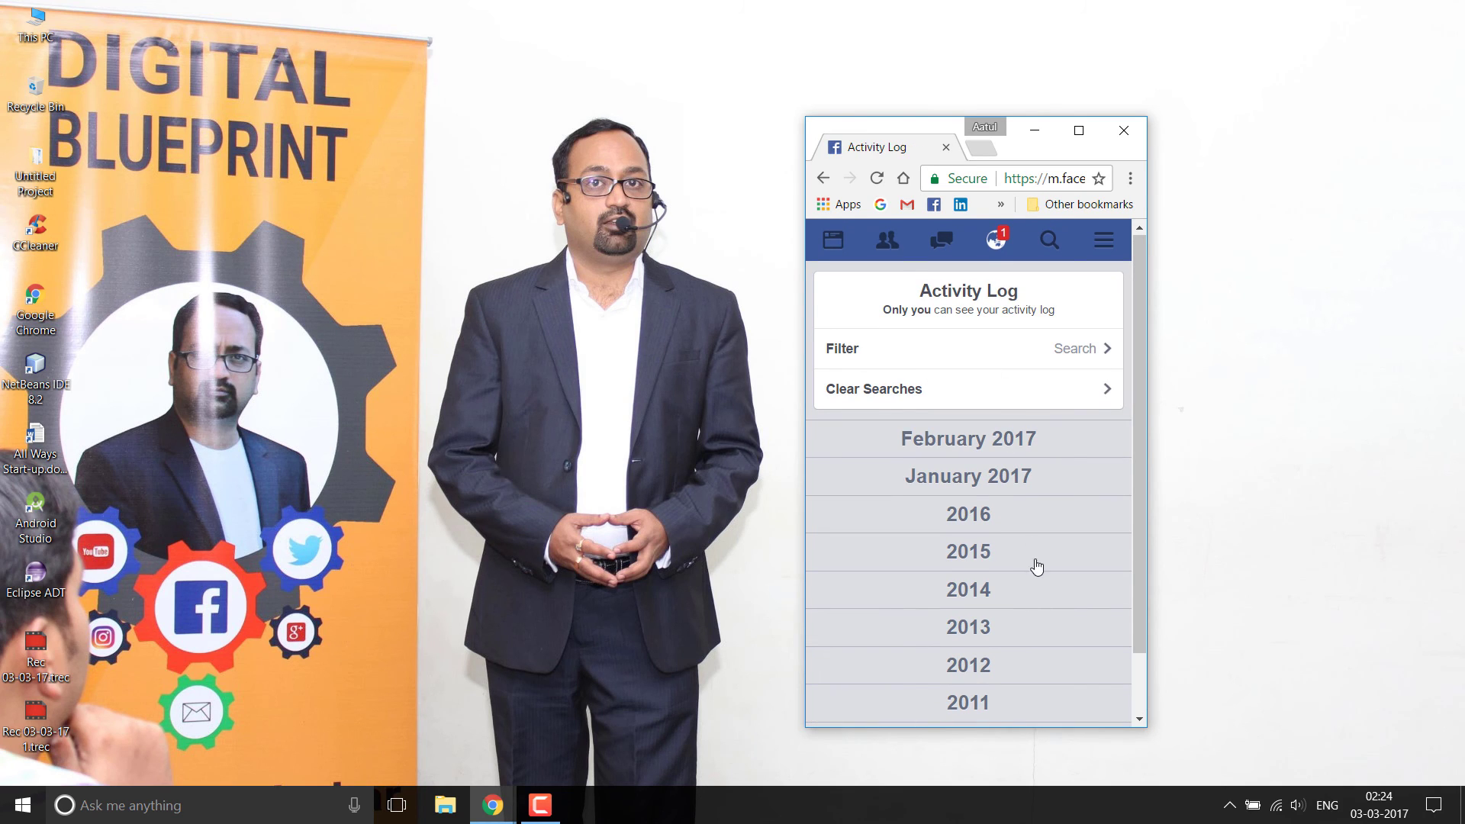
{"action": "left_click_drag", "start_coordinate": [1142, 534], "coordinate": [1118, 453]}
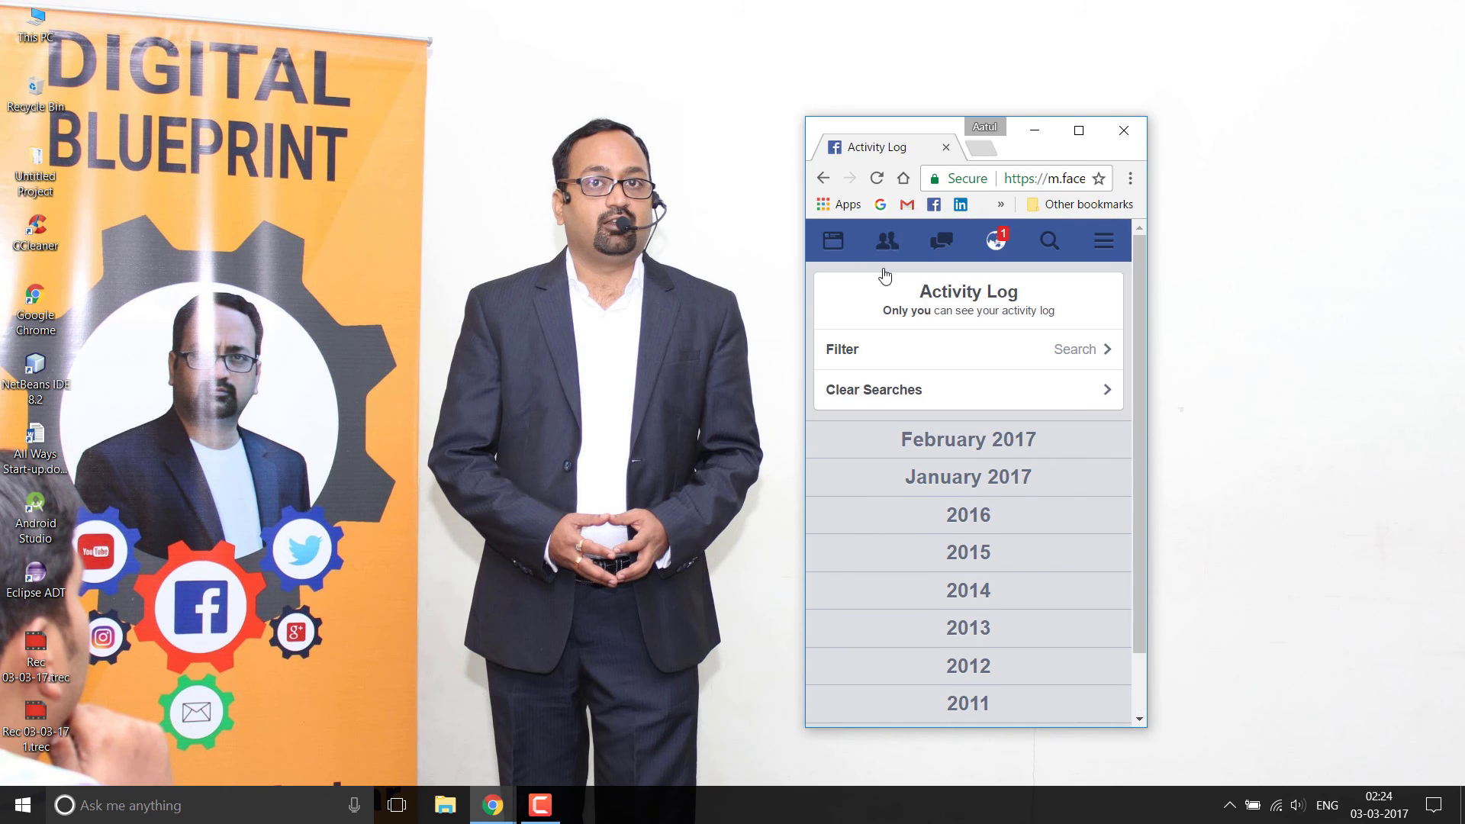
Reopen search from the News Feed to confirm only trending topics remain.
{"action": "left_click", "coordinate": [837, 242]}
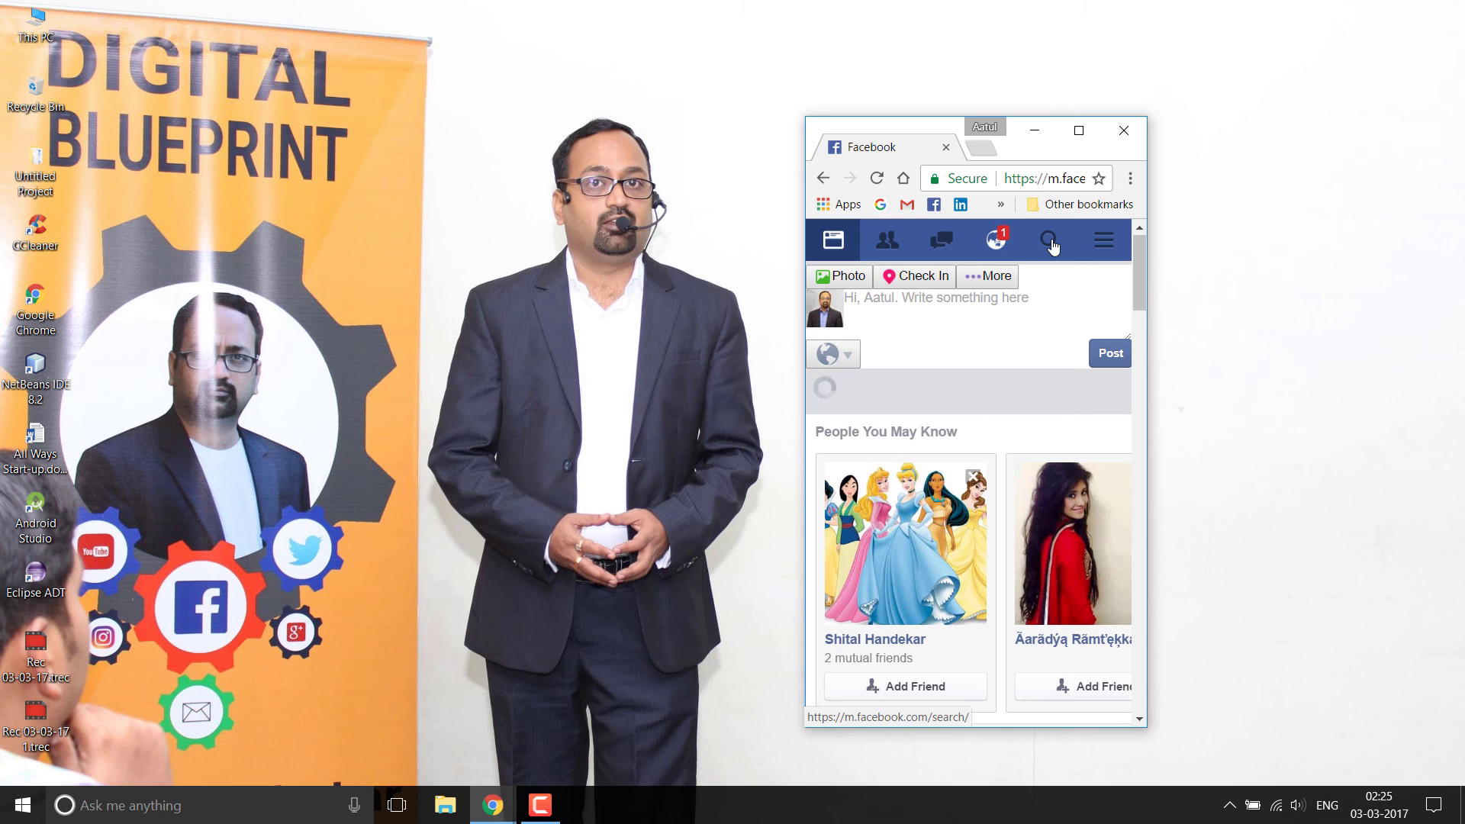
{"action": "left_click", "coordinate": [1050, 241]}
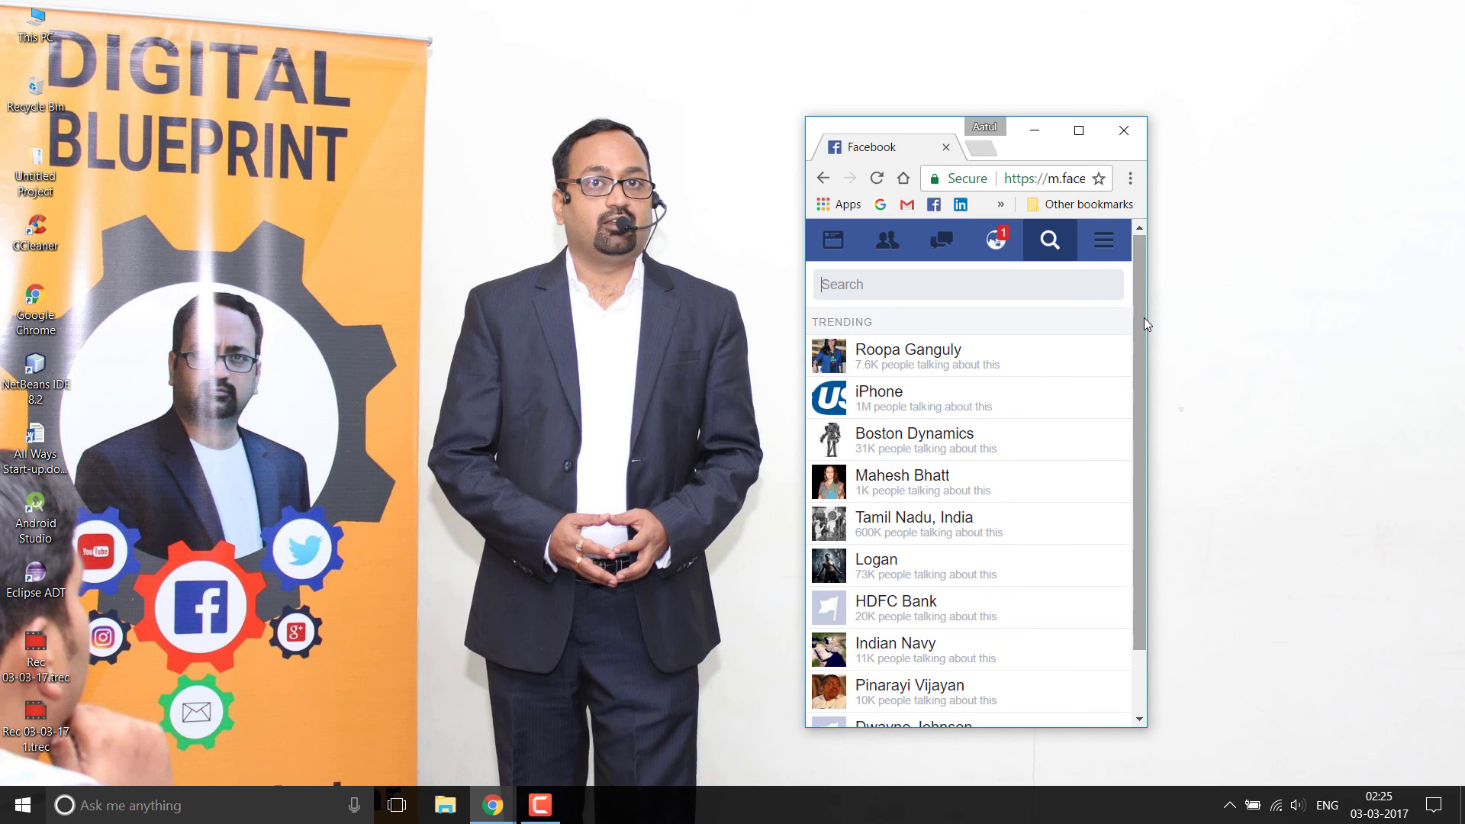
{"action": "mouse_move", "coordinate": [1142, 317]}
{"action": "left_mouse_down"}
{"action": "mouse_move", "coordinate": [1148, 381]}
{"action": "mouse_move", "coordinate": [1146, 294]}
{"action": "left_mouse_up"}
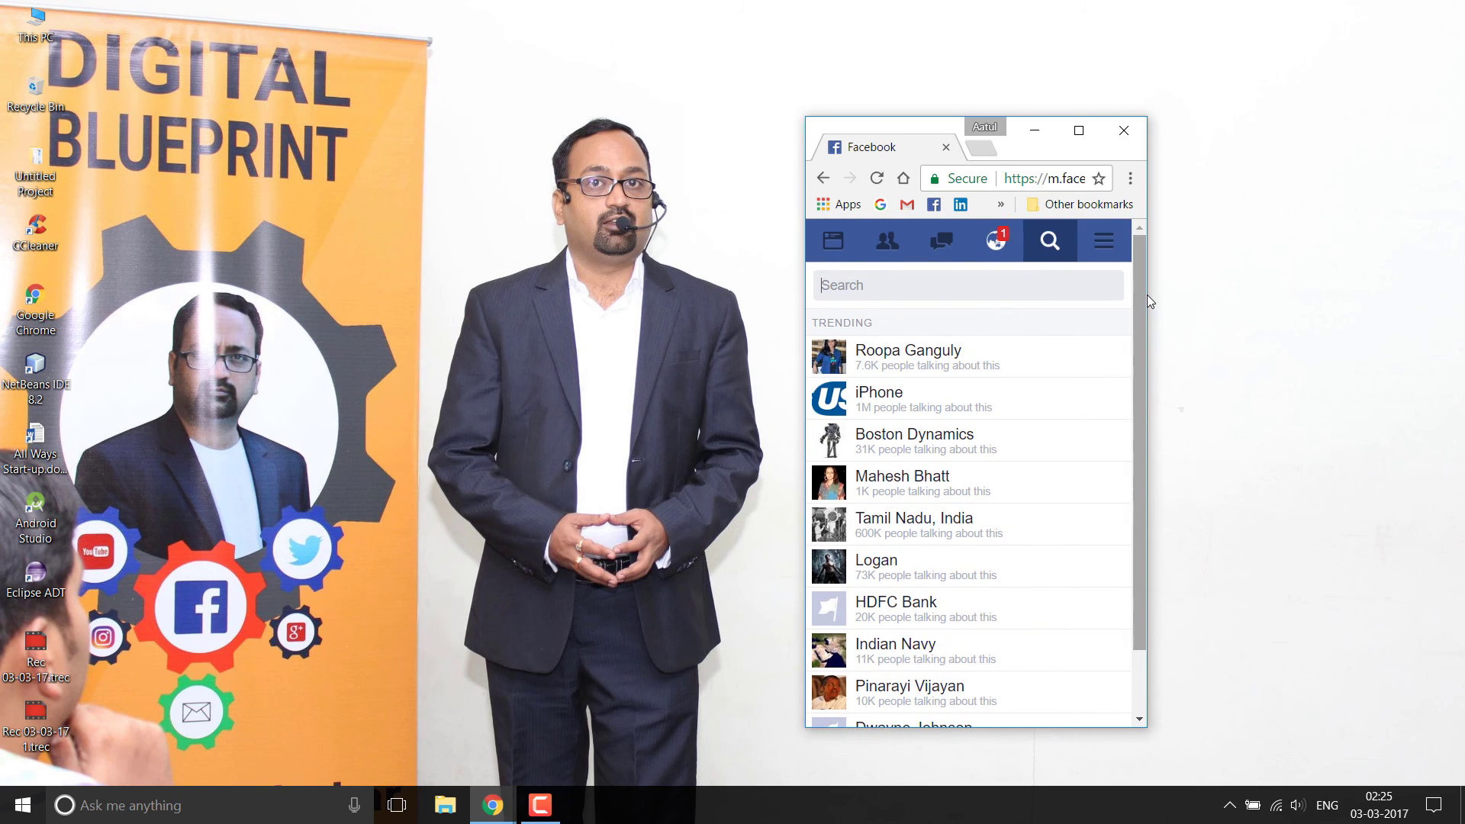